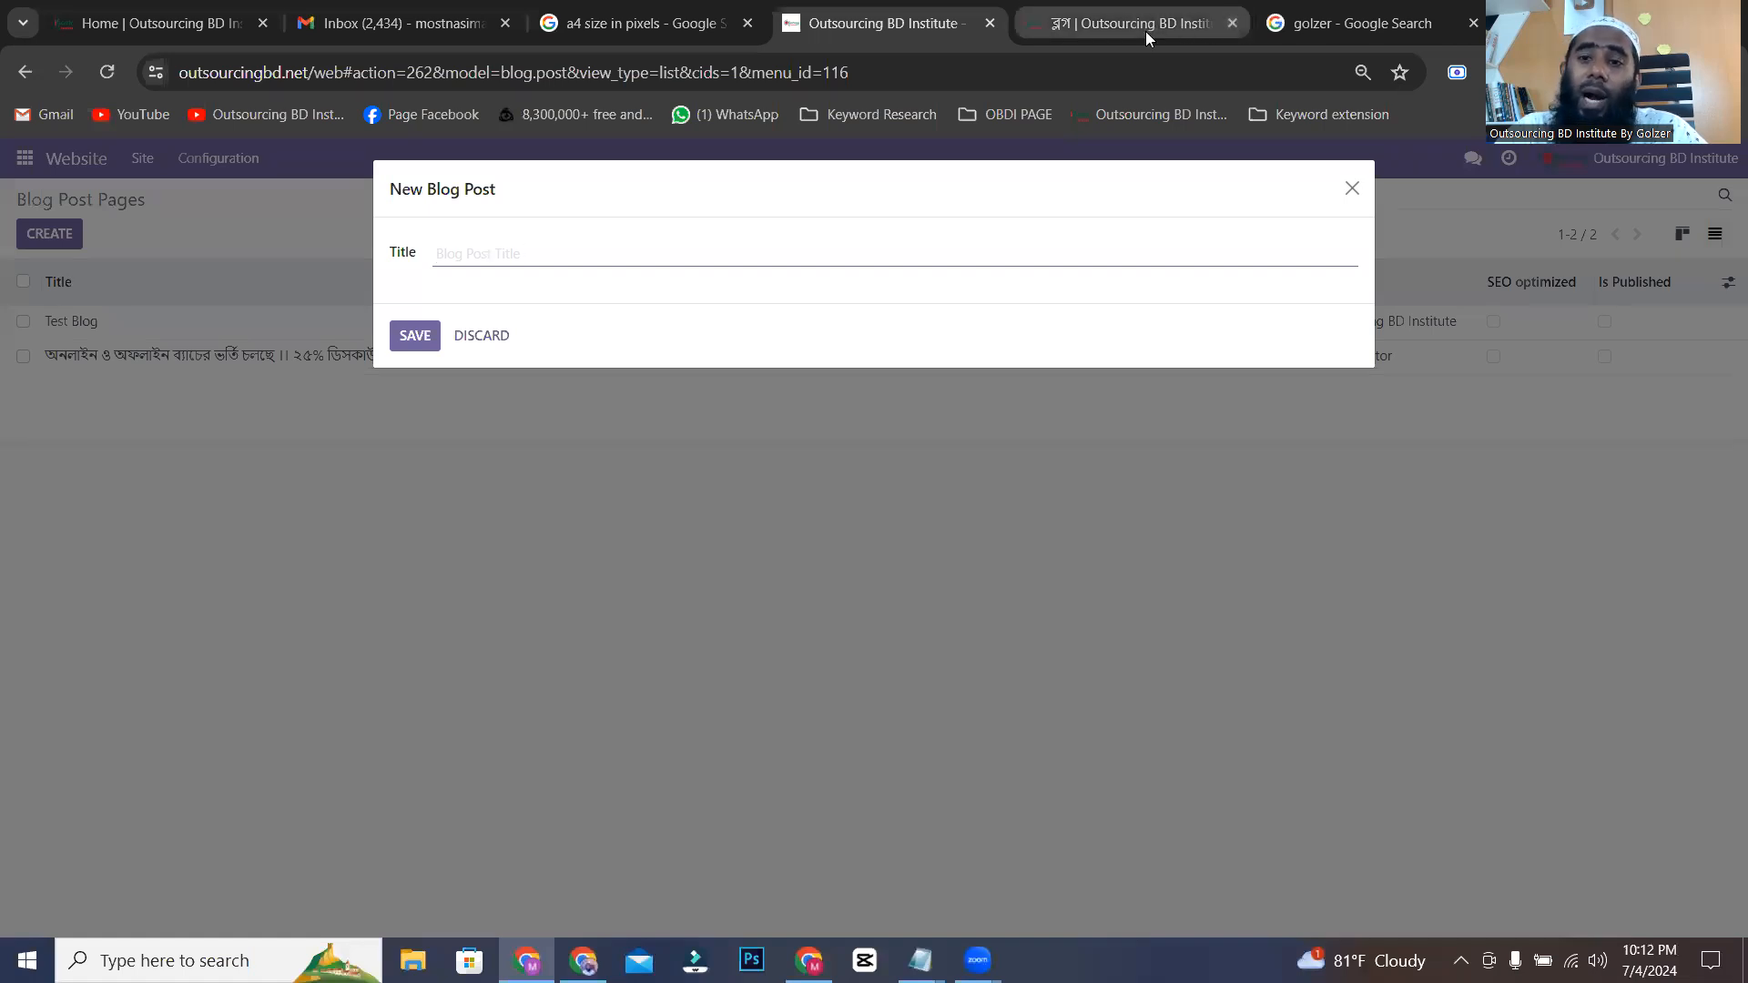
# Switch to ChatGPT and check the answer on how to learn freelancing, and return to the new blog post form.
pyautogui.click(583, 961)
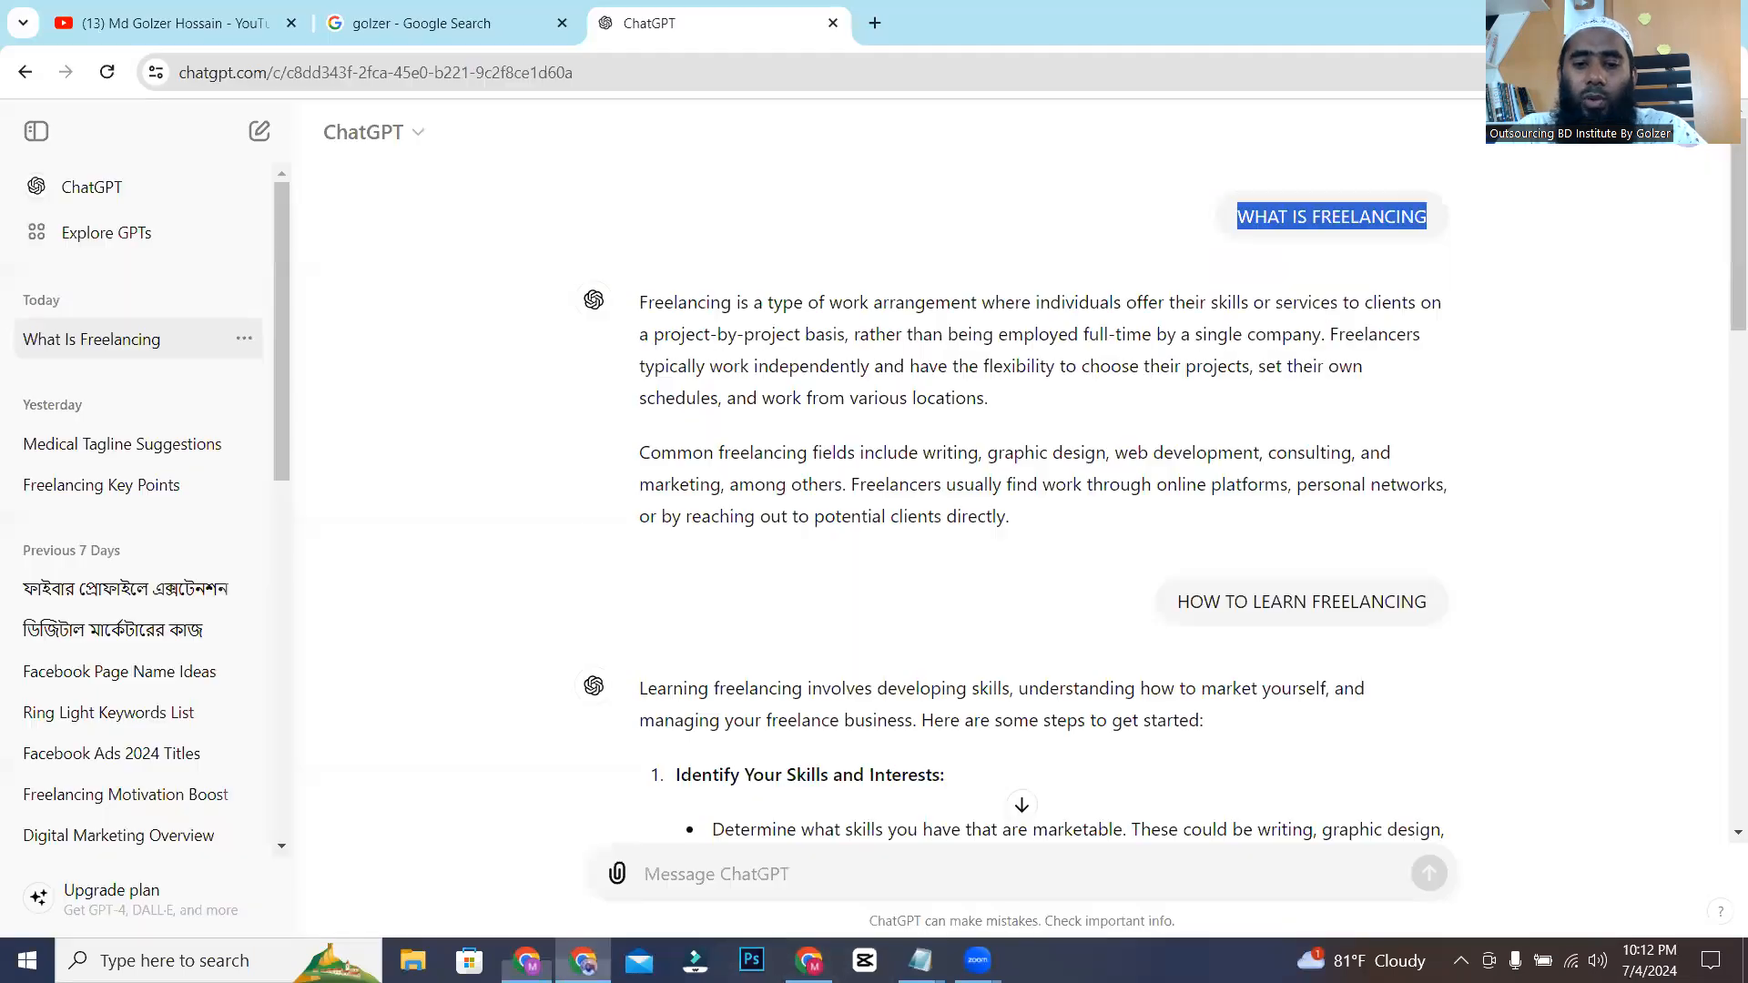
pyautogui.scroll(-1, 1029, 494)
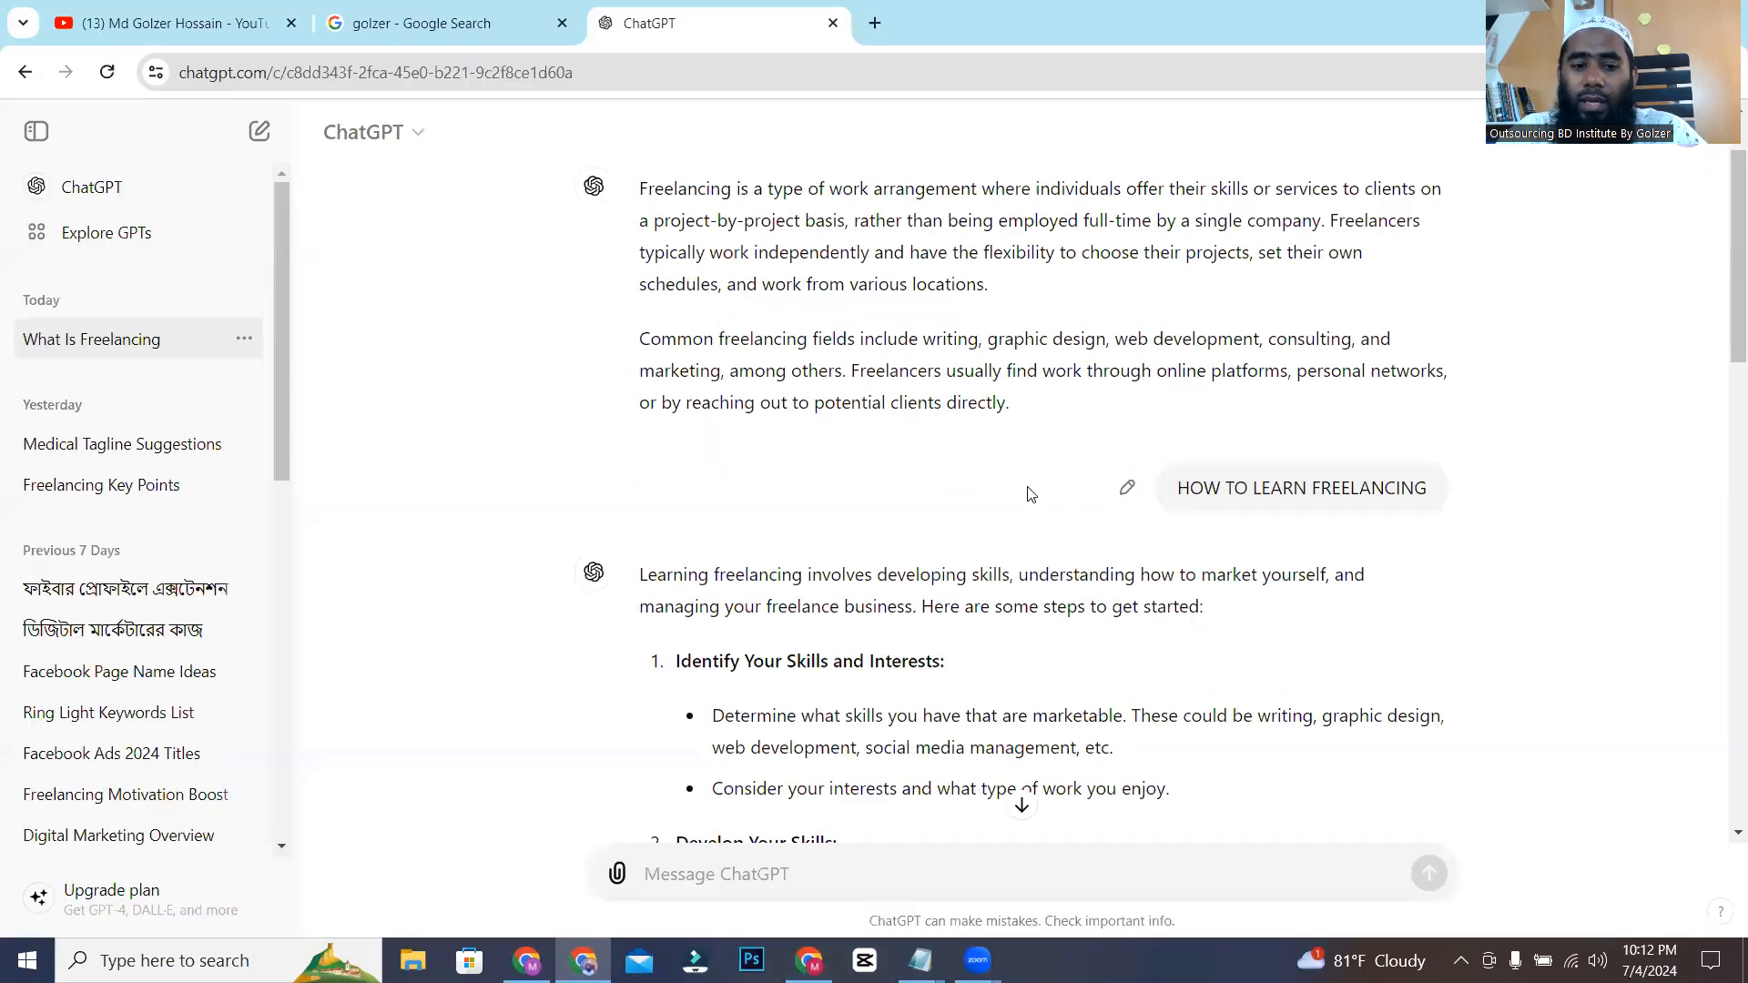
pyautogui.hotkey('alt', 'Tab')
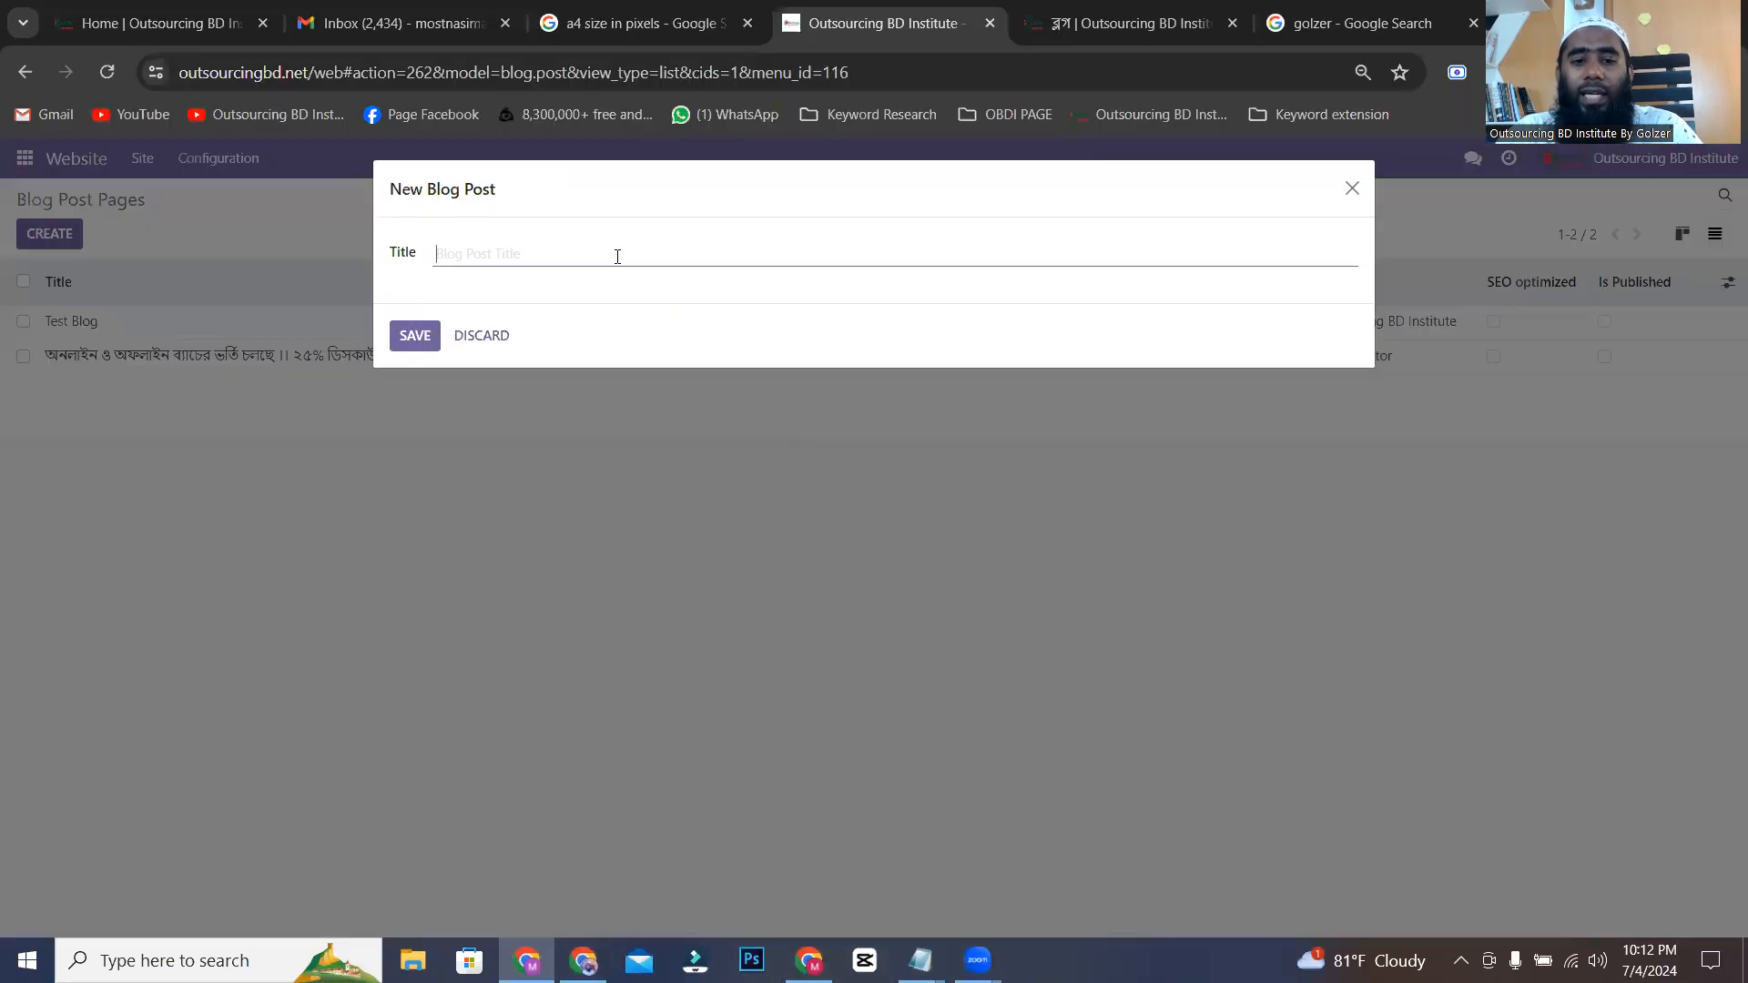
pyautogui.write('hO')
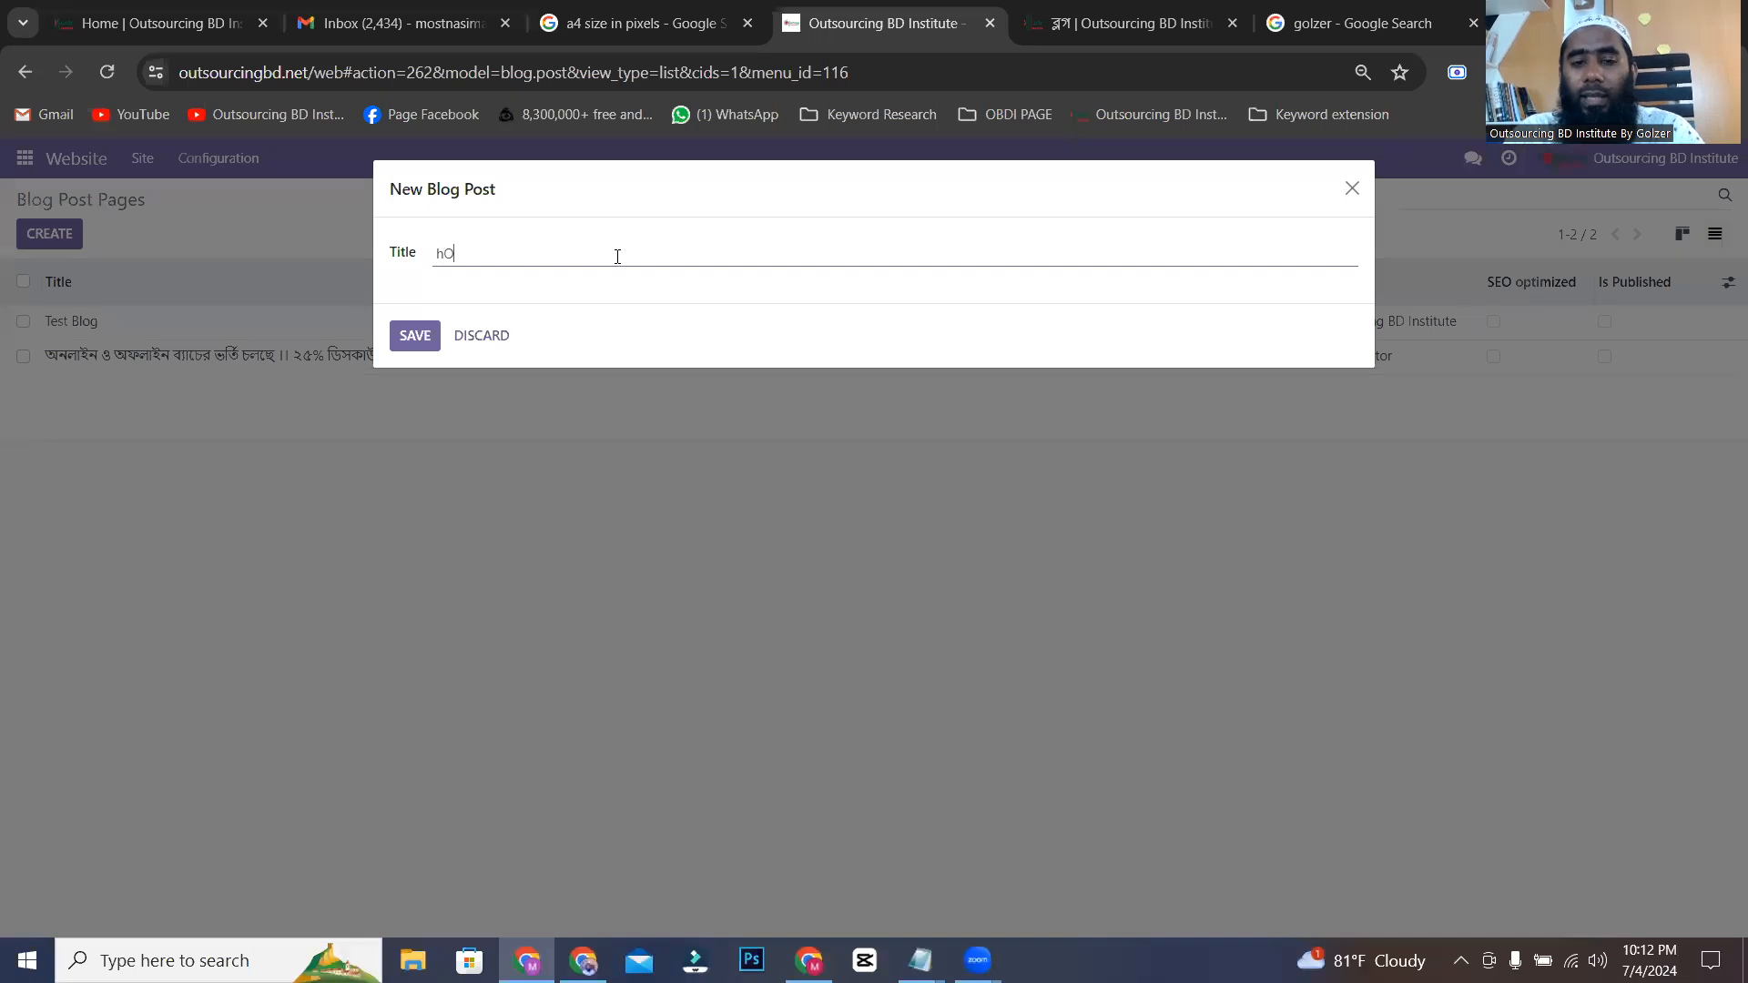
pyautogui.press('BackSpace')
pyautogui.press('BackSpace')
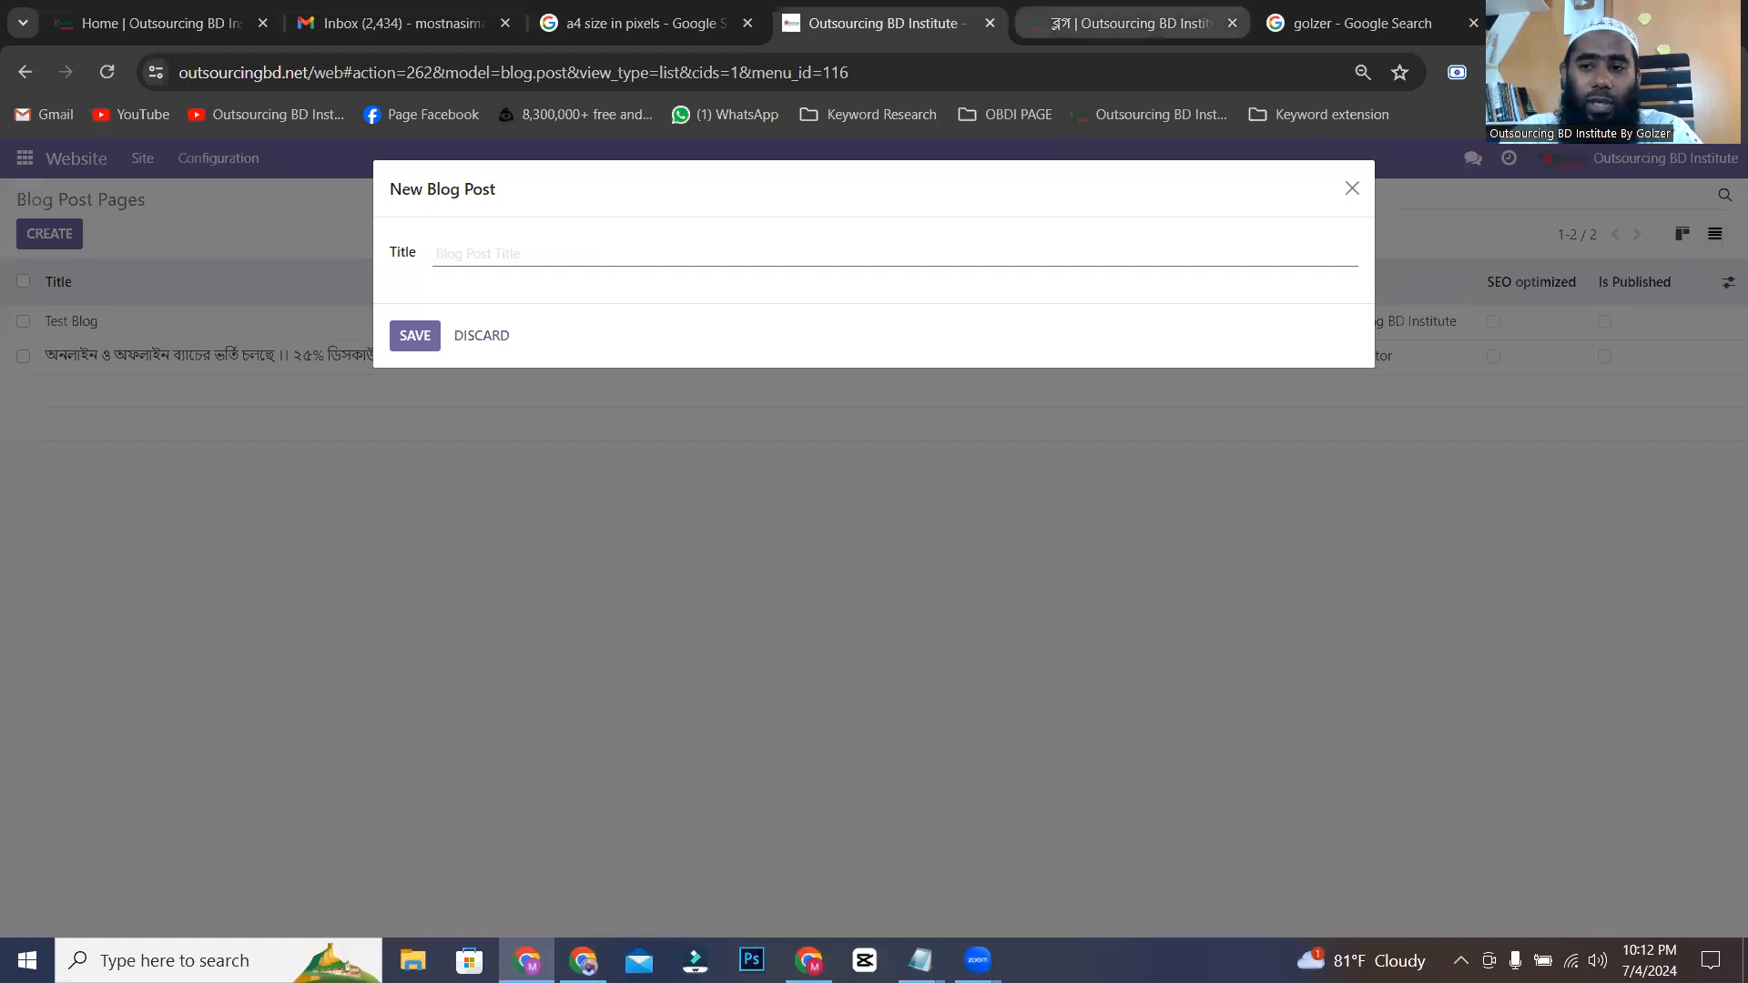
# Enter "How to Learn Freelancing" as the new blog post's title, with the misspelled "Leran" corrected.
pyautogui.click(1083, 369)
pyautogui.click(549, 258)
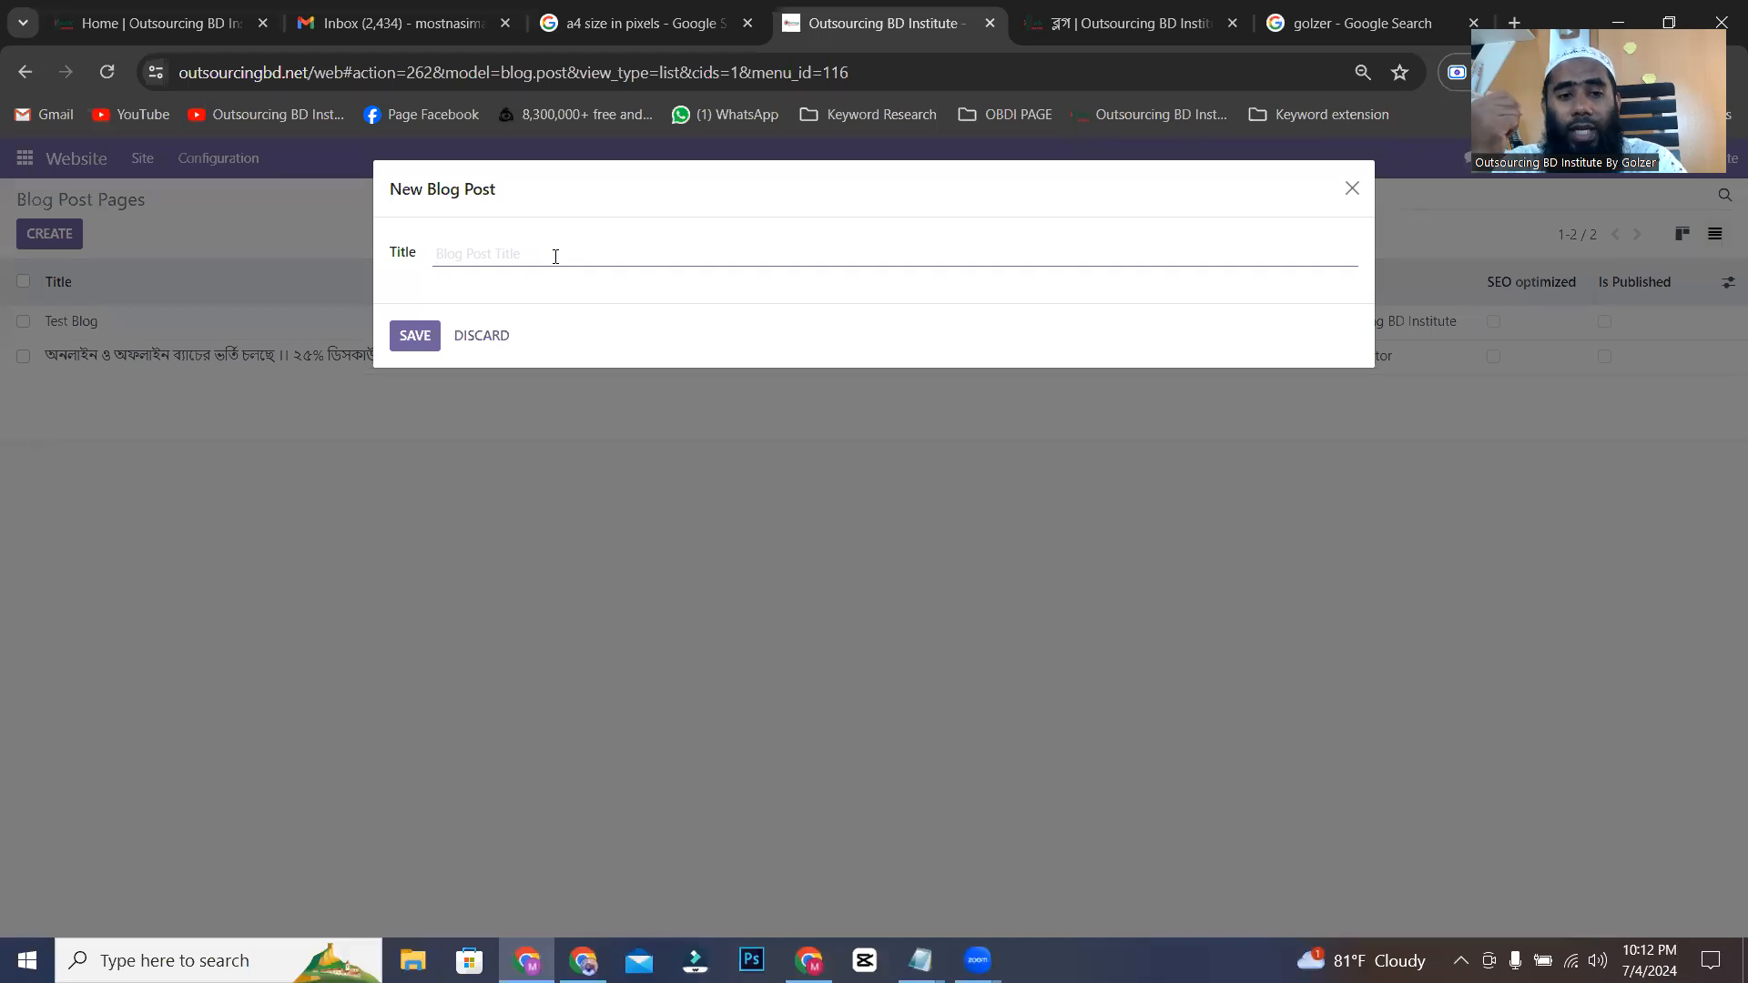
pyautogui.write('H')
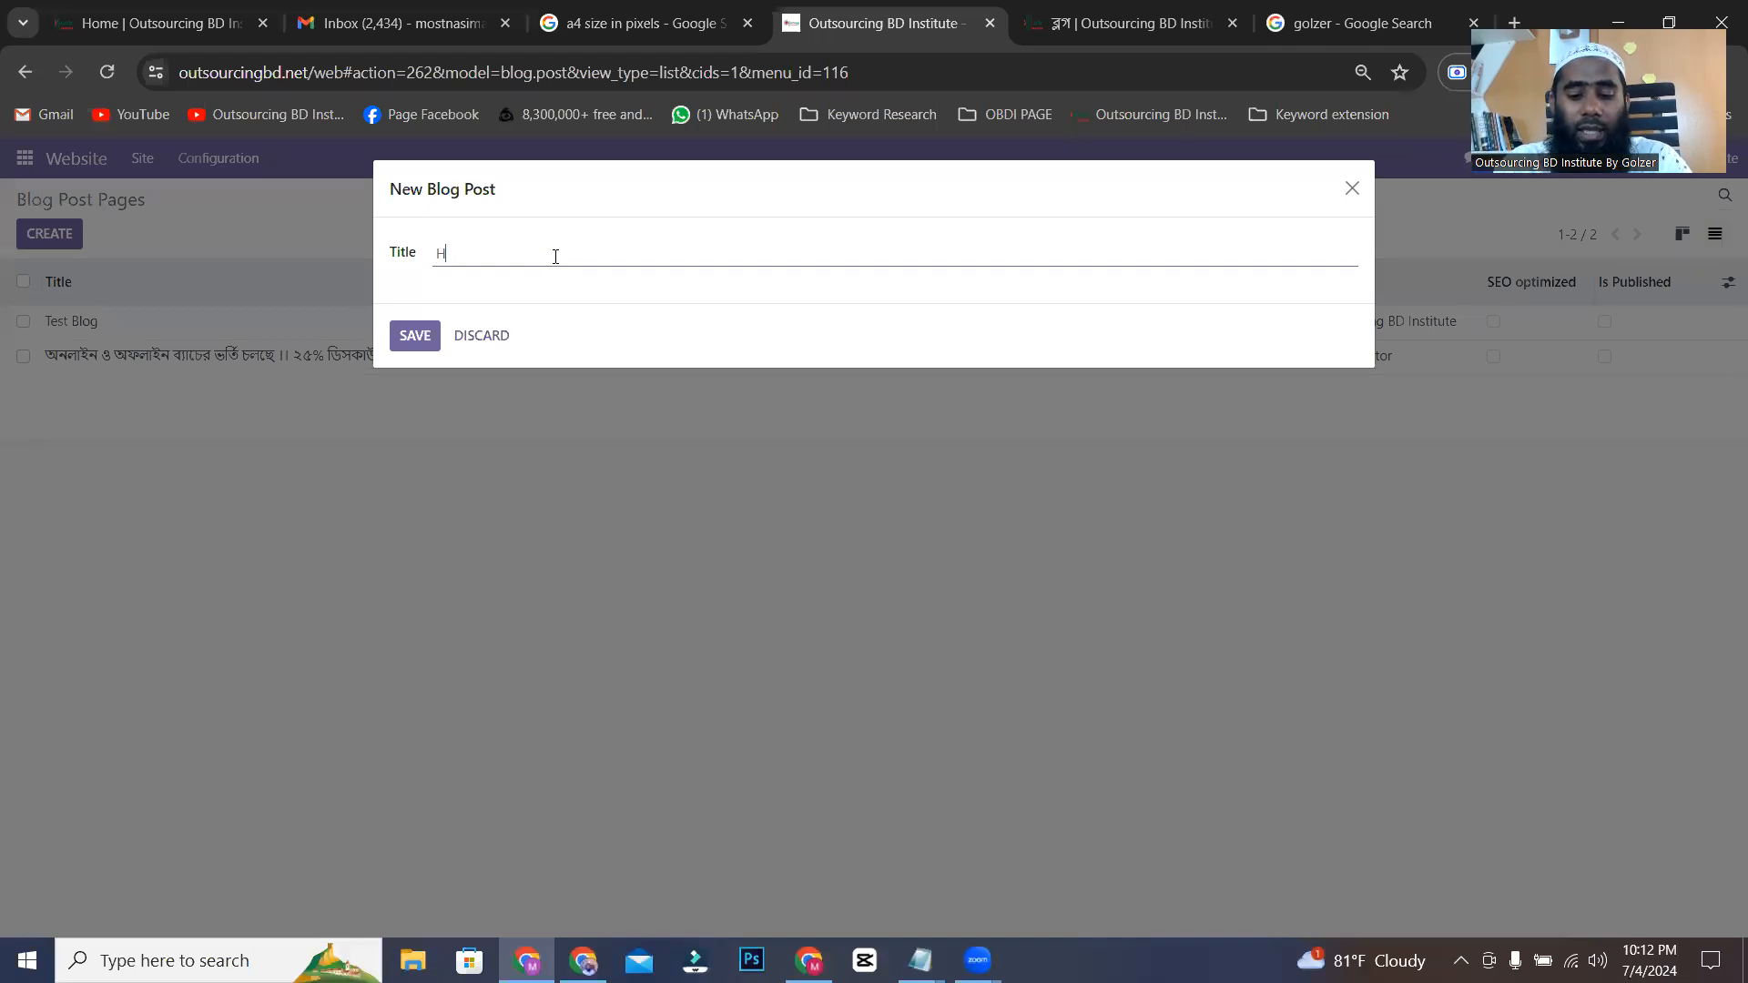
pyautogui.write('ow to L')
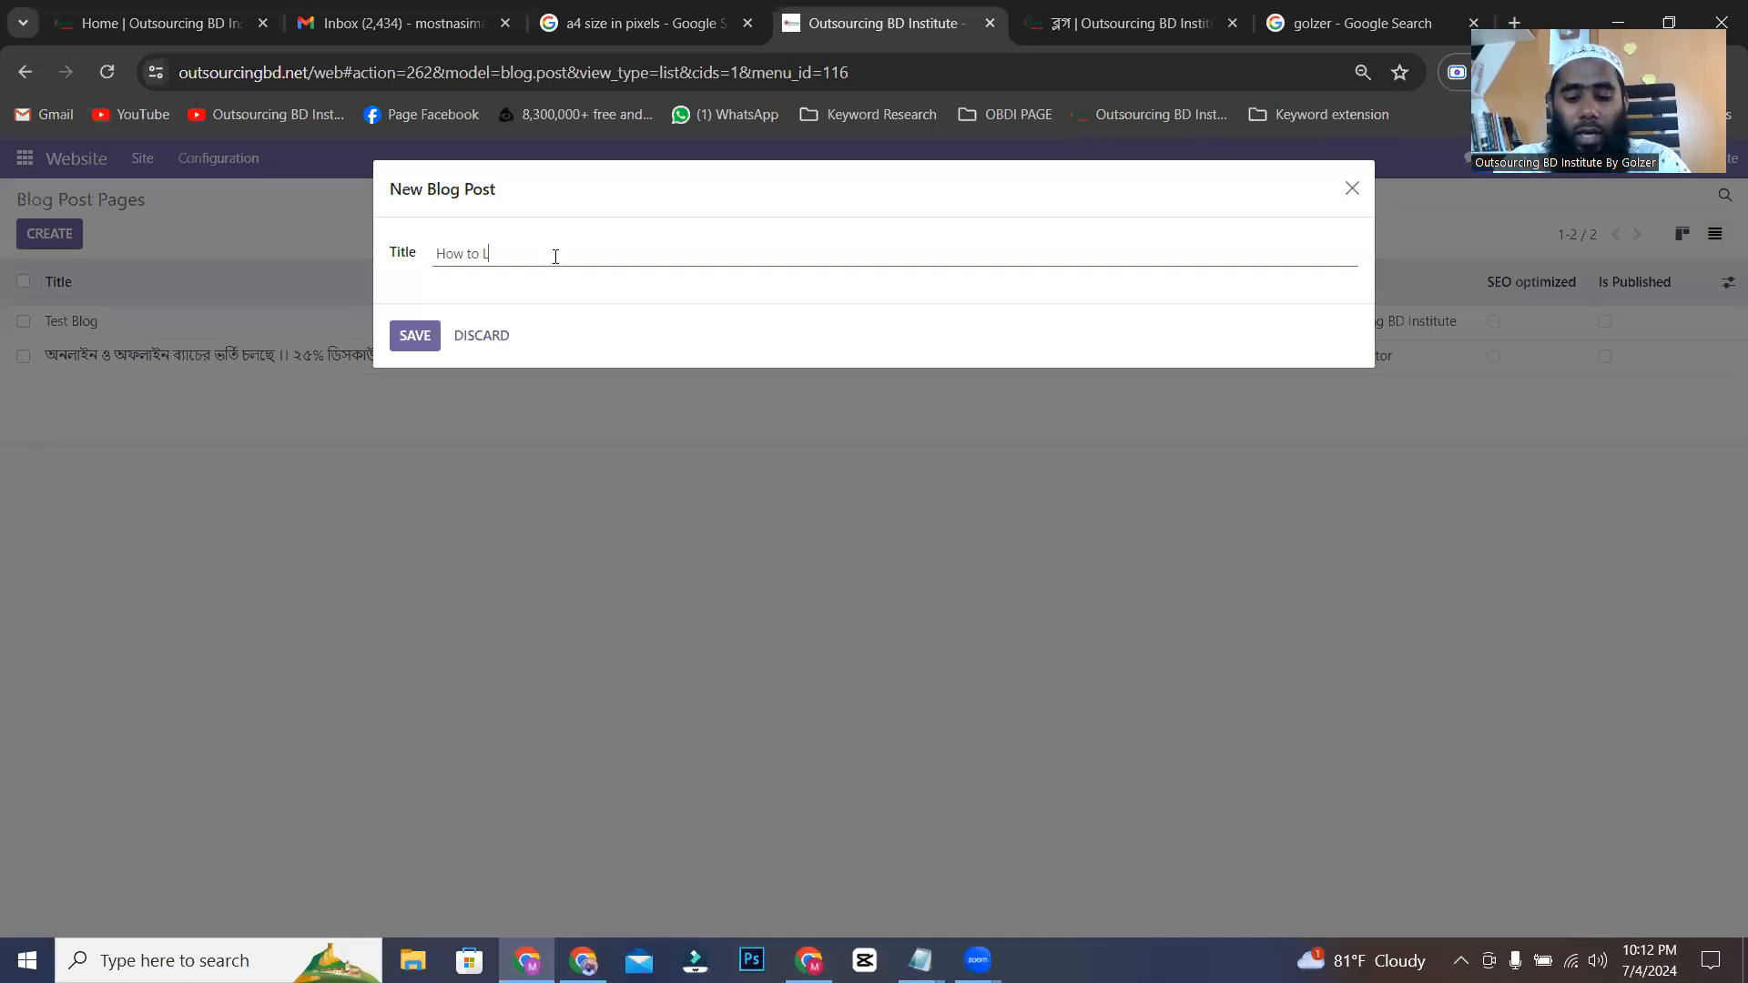
pyautogui.write('eran Freelancing')
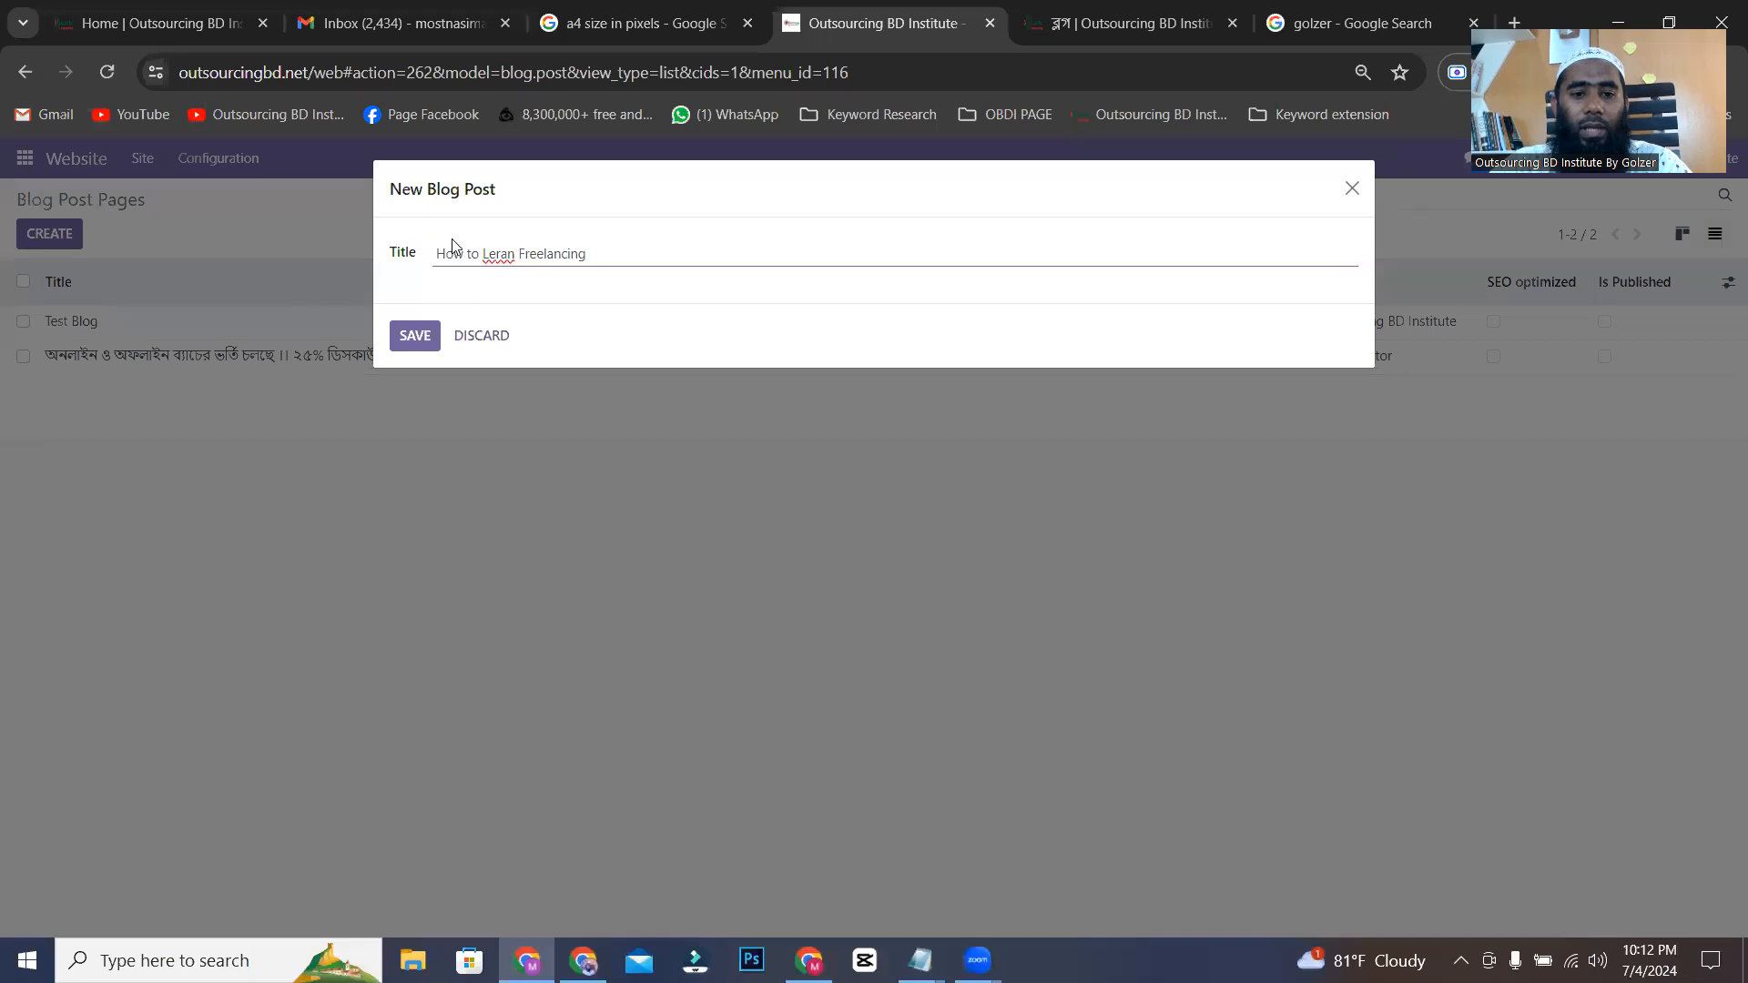
pyautogui.rightClick(499, 254)
pyautogui.click(534, 275)
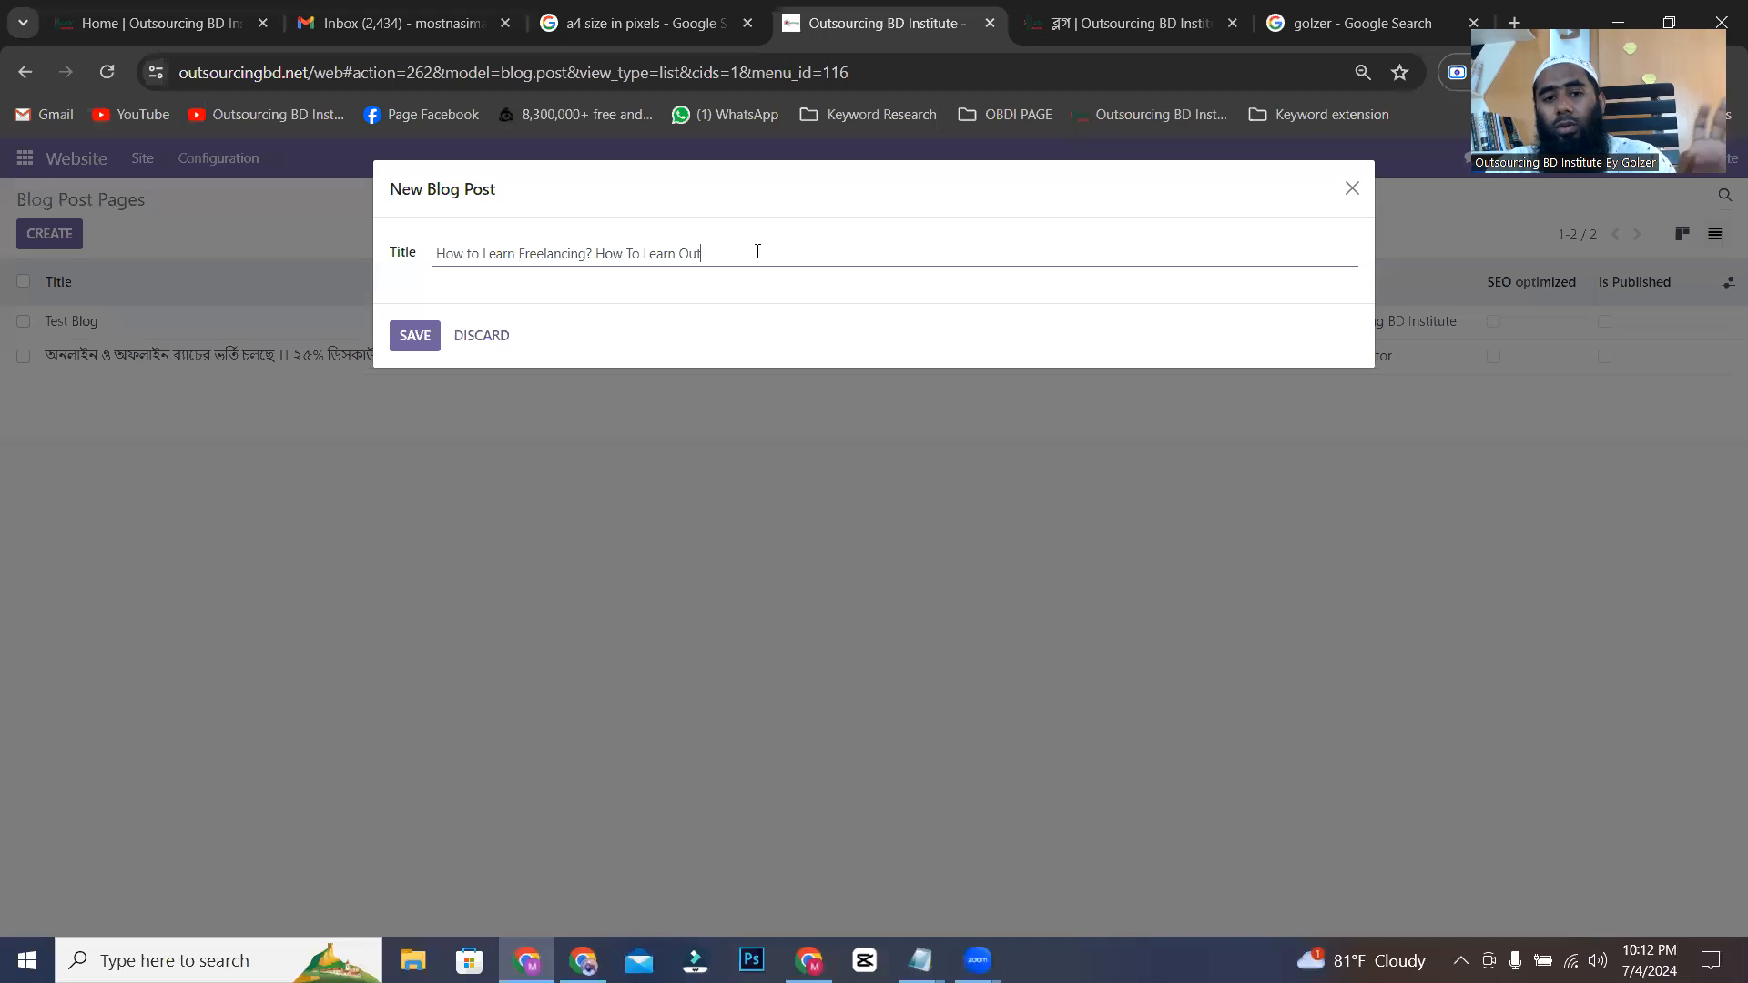
# Remove the trailing phrase "How To Learn Out" from the title and save the new blog post.
pyautogui.moveTo(703, 242); pyautogui.dragTo(597, 254)
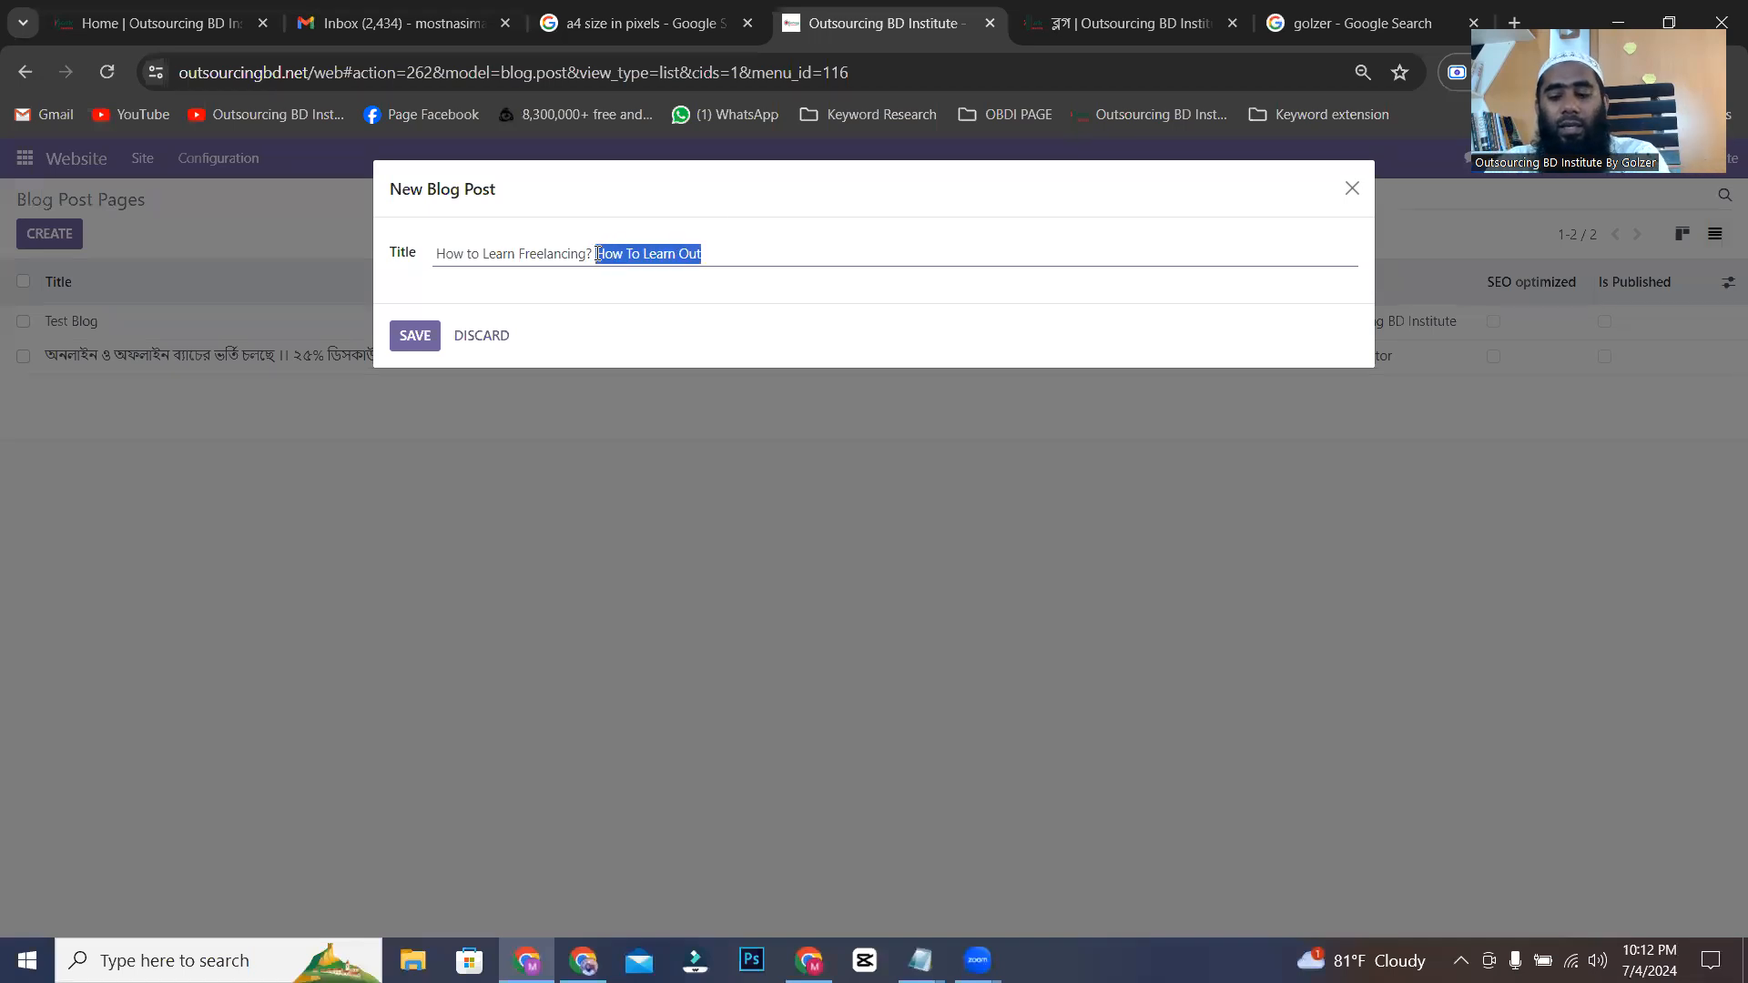
pyautogui.press('BackSpace')
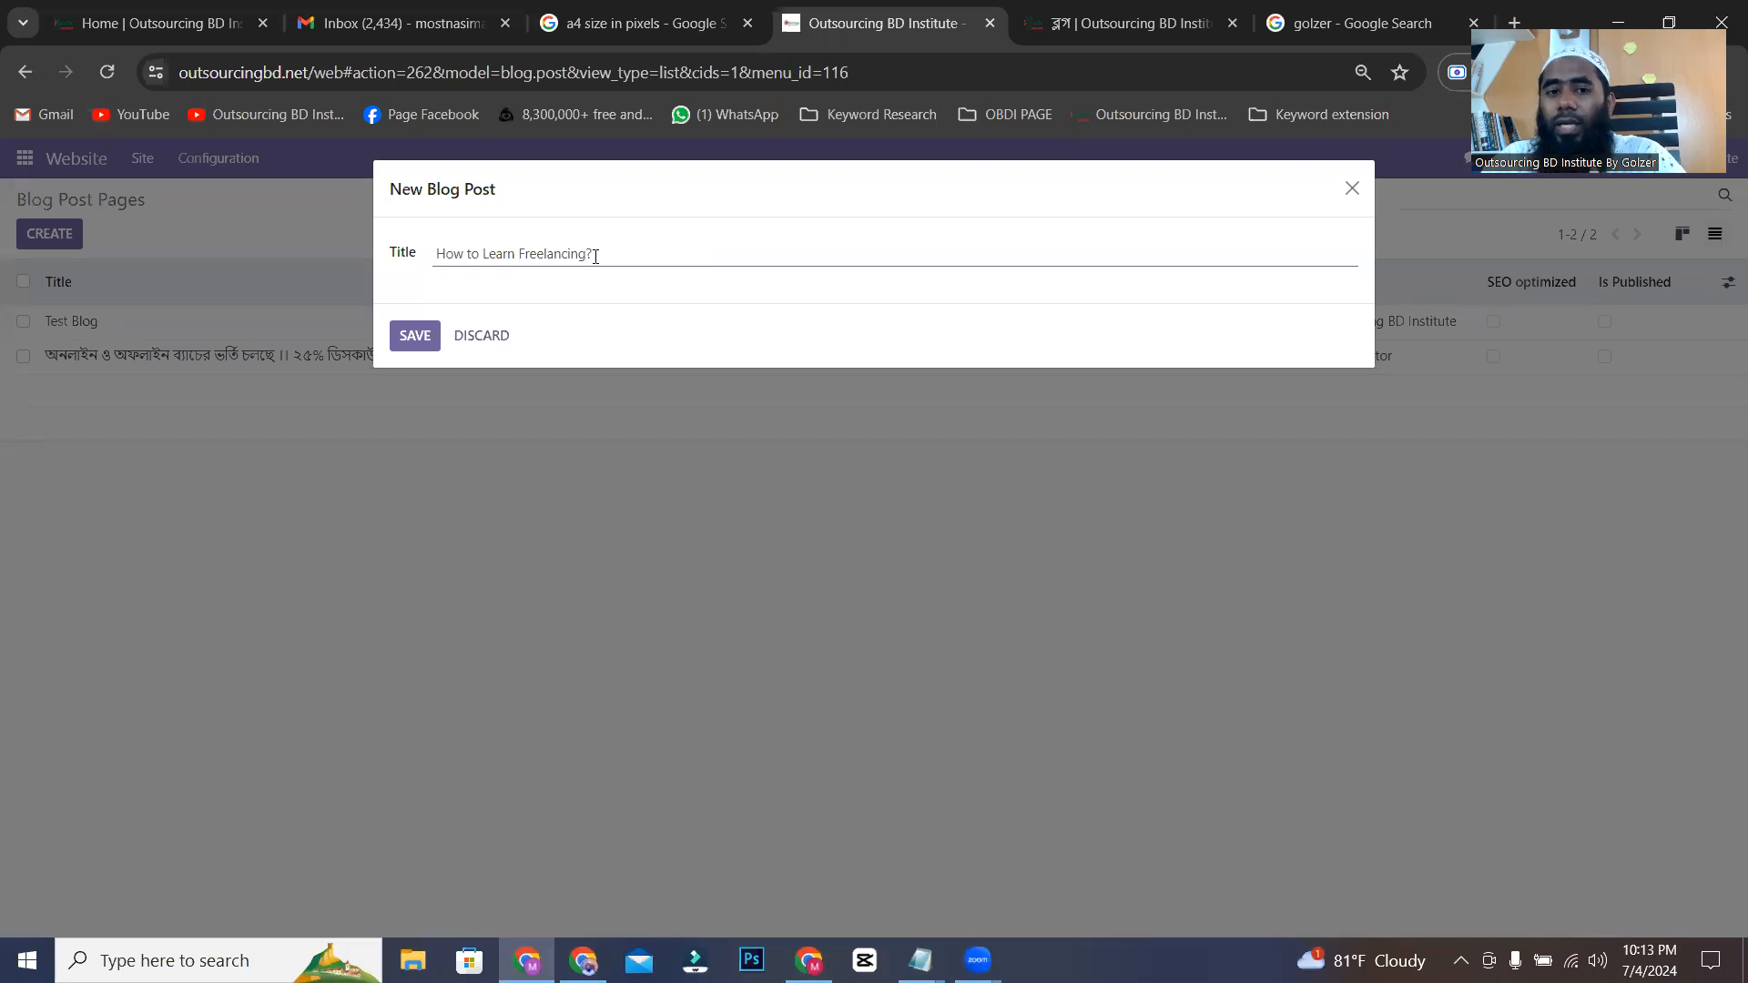
pyautogui.moveTo(614, 257); pyautogui.dragTo(435, 259)
pyautogui.click(419, 353)
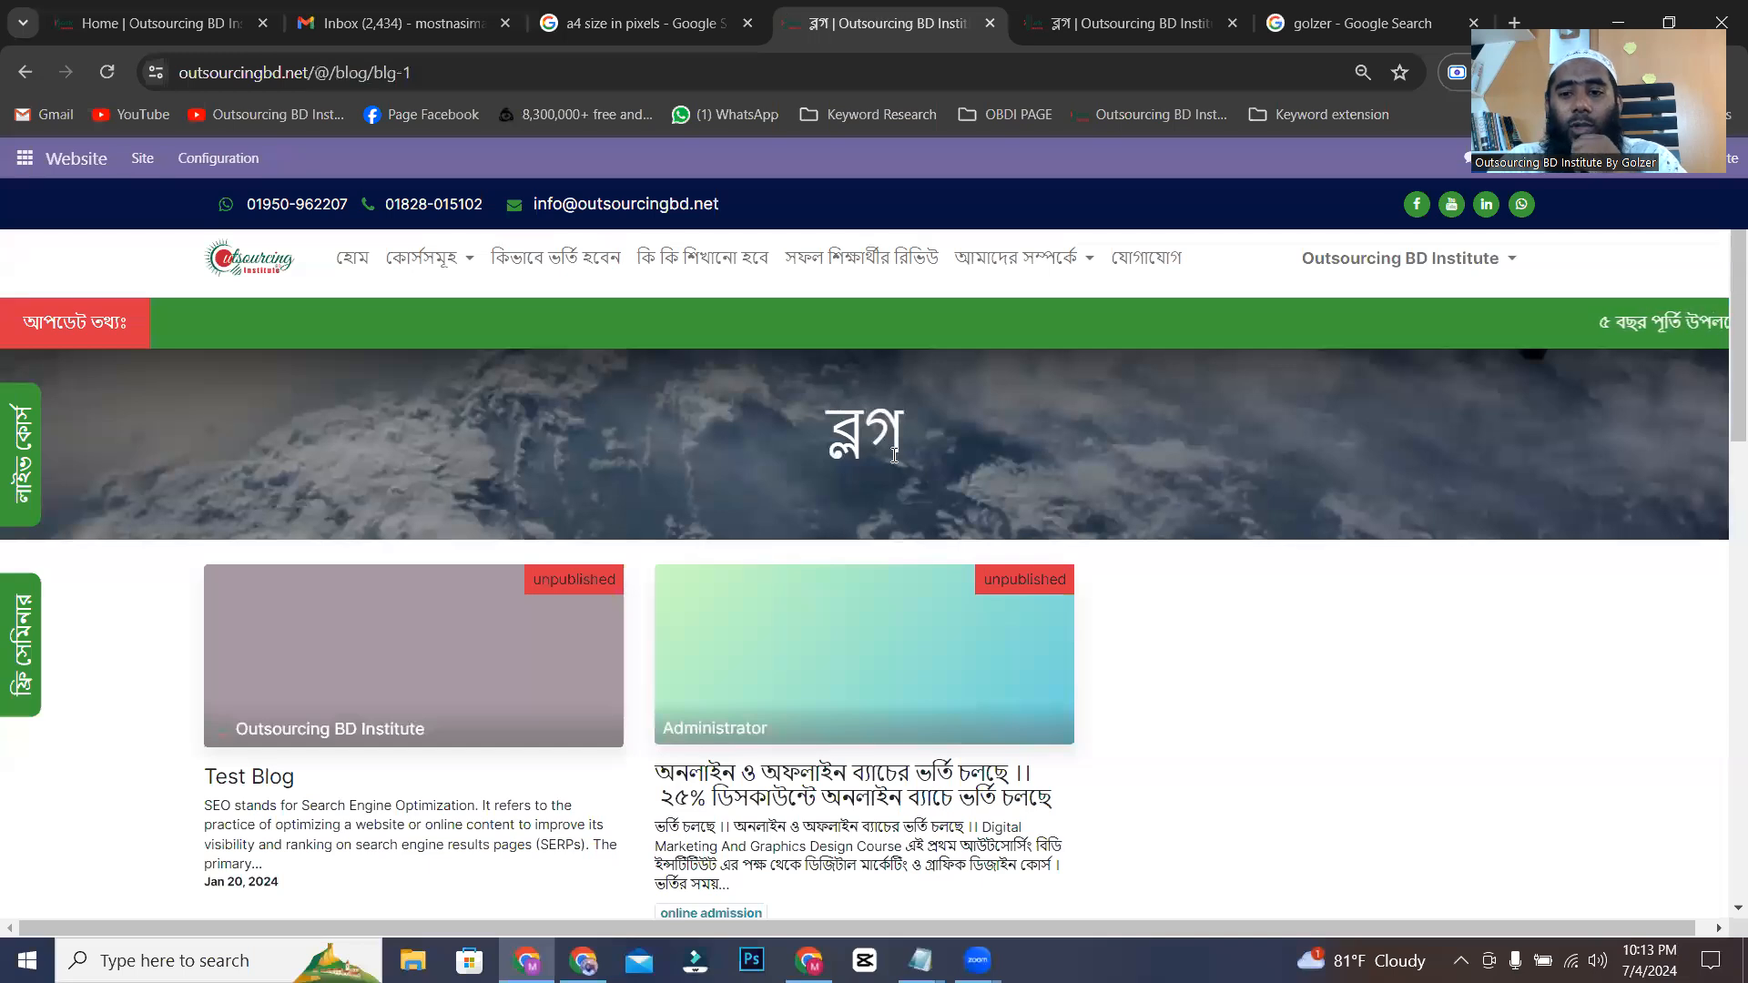
# Reload the website's blog listing from the site navigation and check the entry for "How to Learn Freelancing?".
pyautogui.scroll(-3, 728, 637)
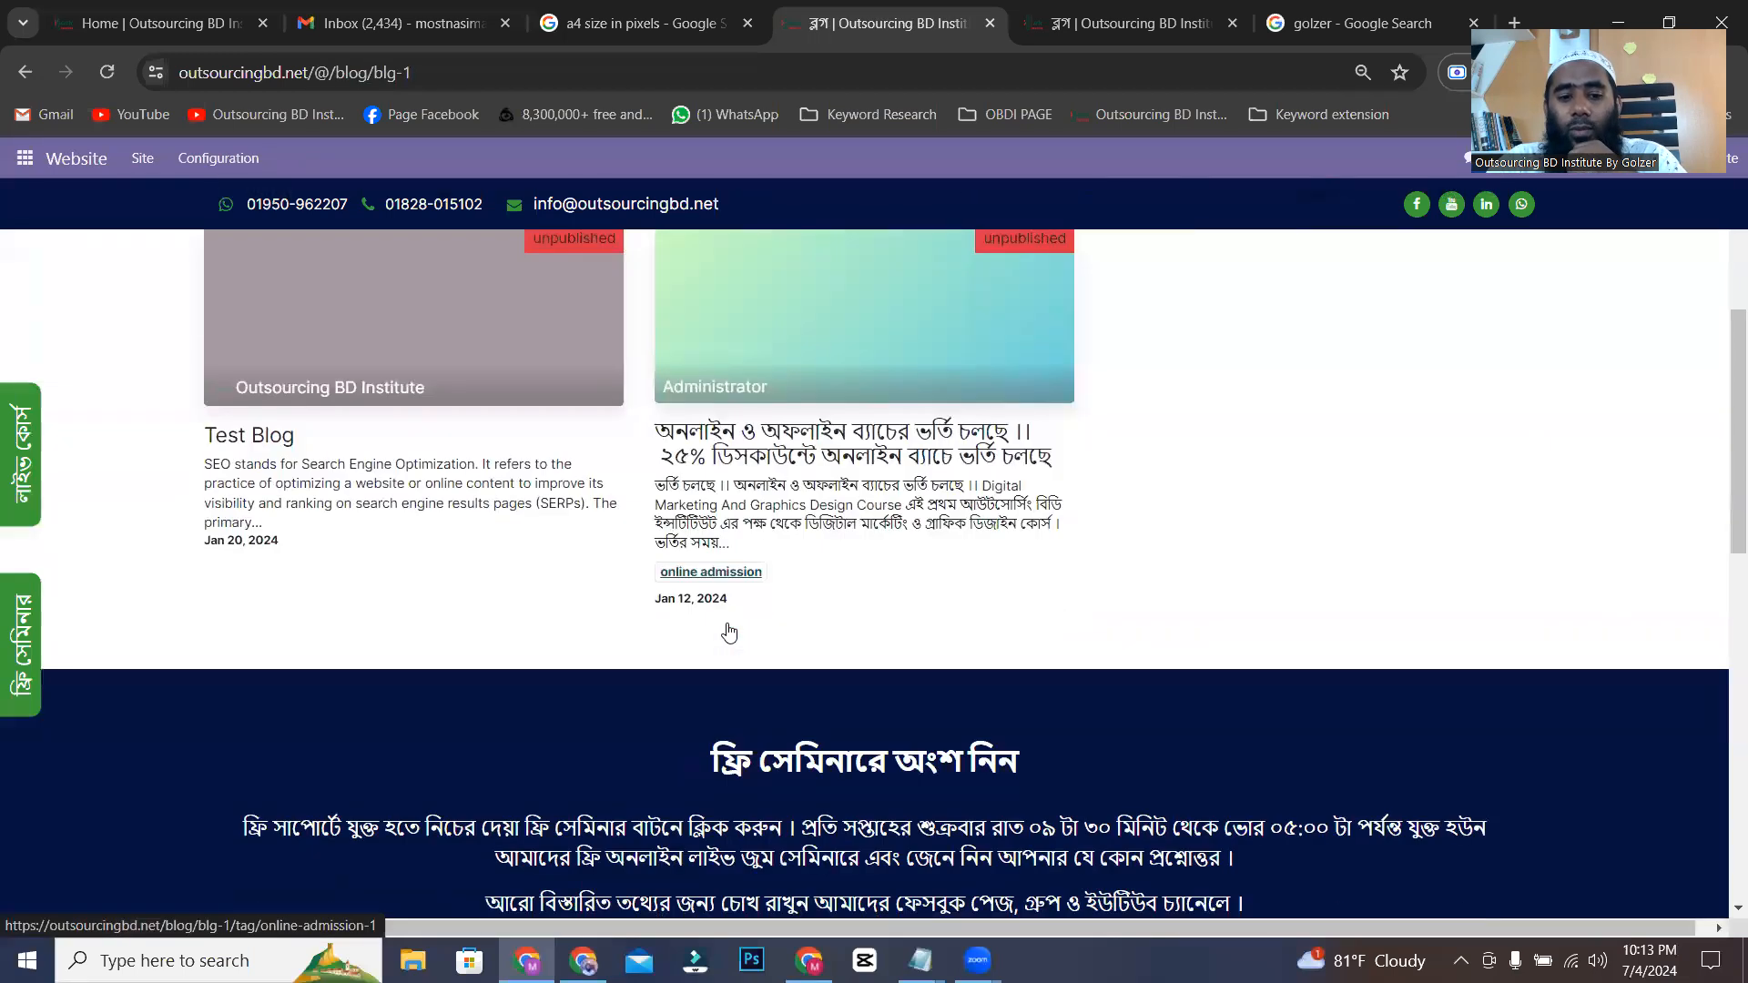
pyautogui.scroll(3, 660, 546)
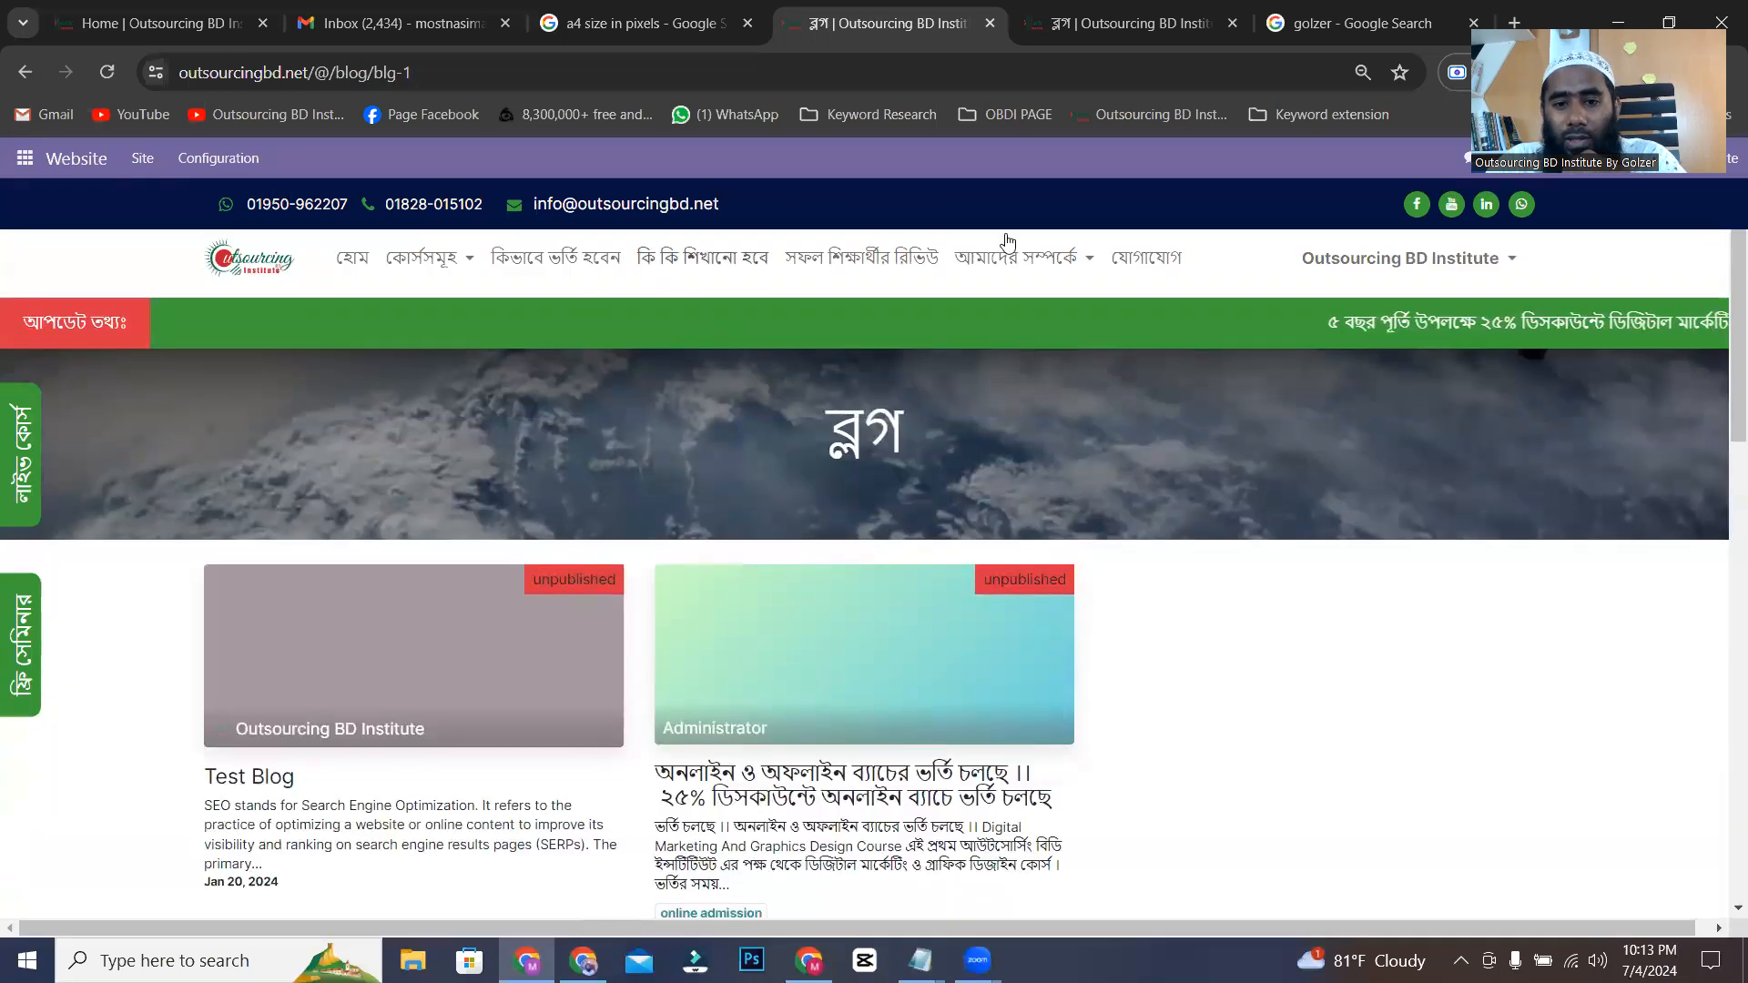
pyautogui.click(1046, 259)
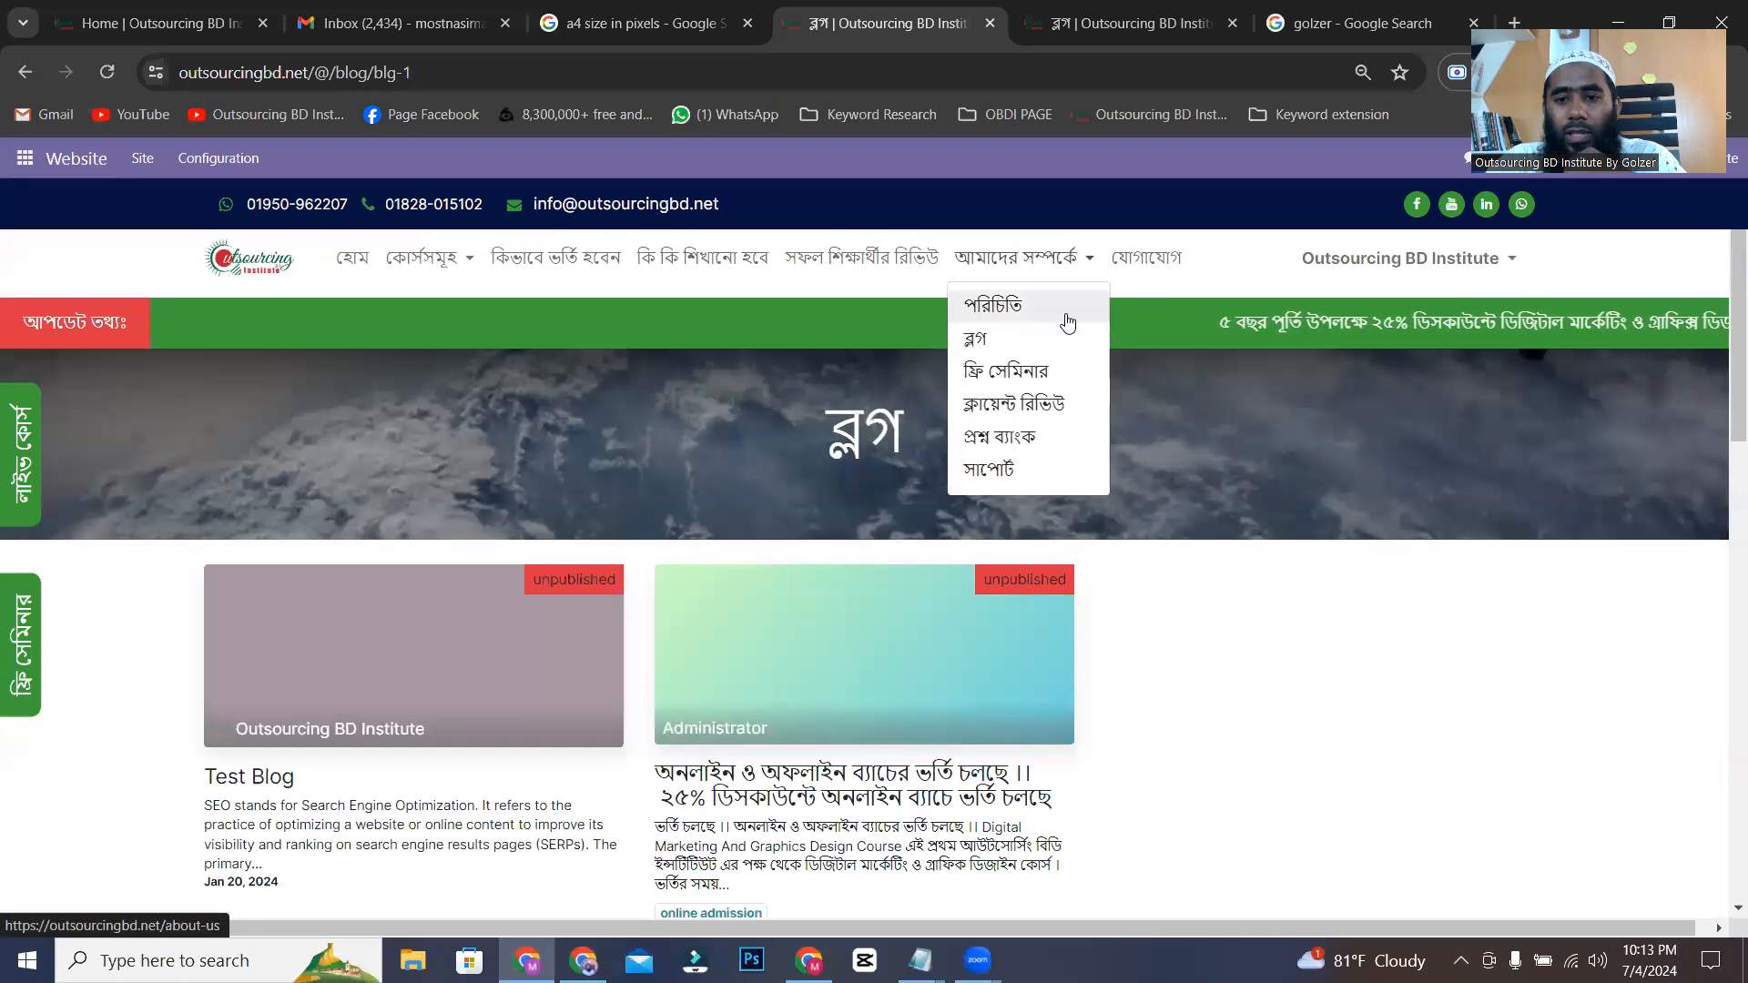
pyautogui.click(1029, 341)
pyautogui.scroll(-2, 244, 591)
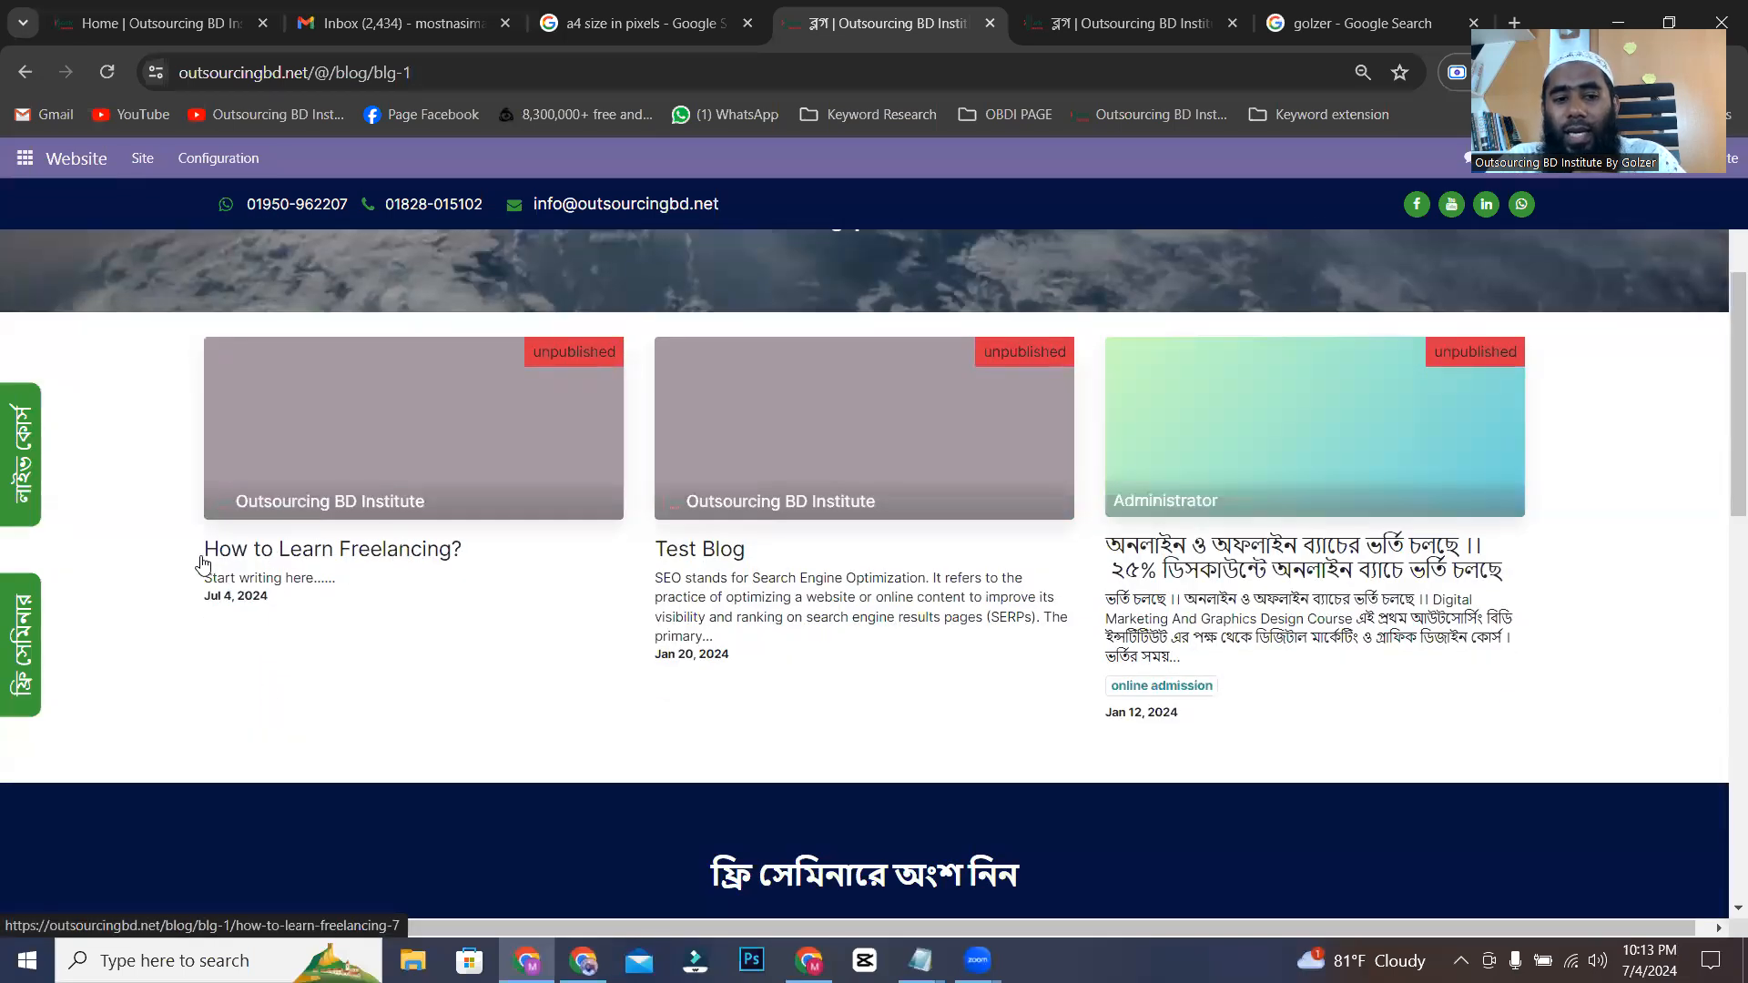
pyautogui.moveTo(205, 554); pyautogui.dragTo(461, 561)
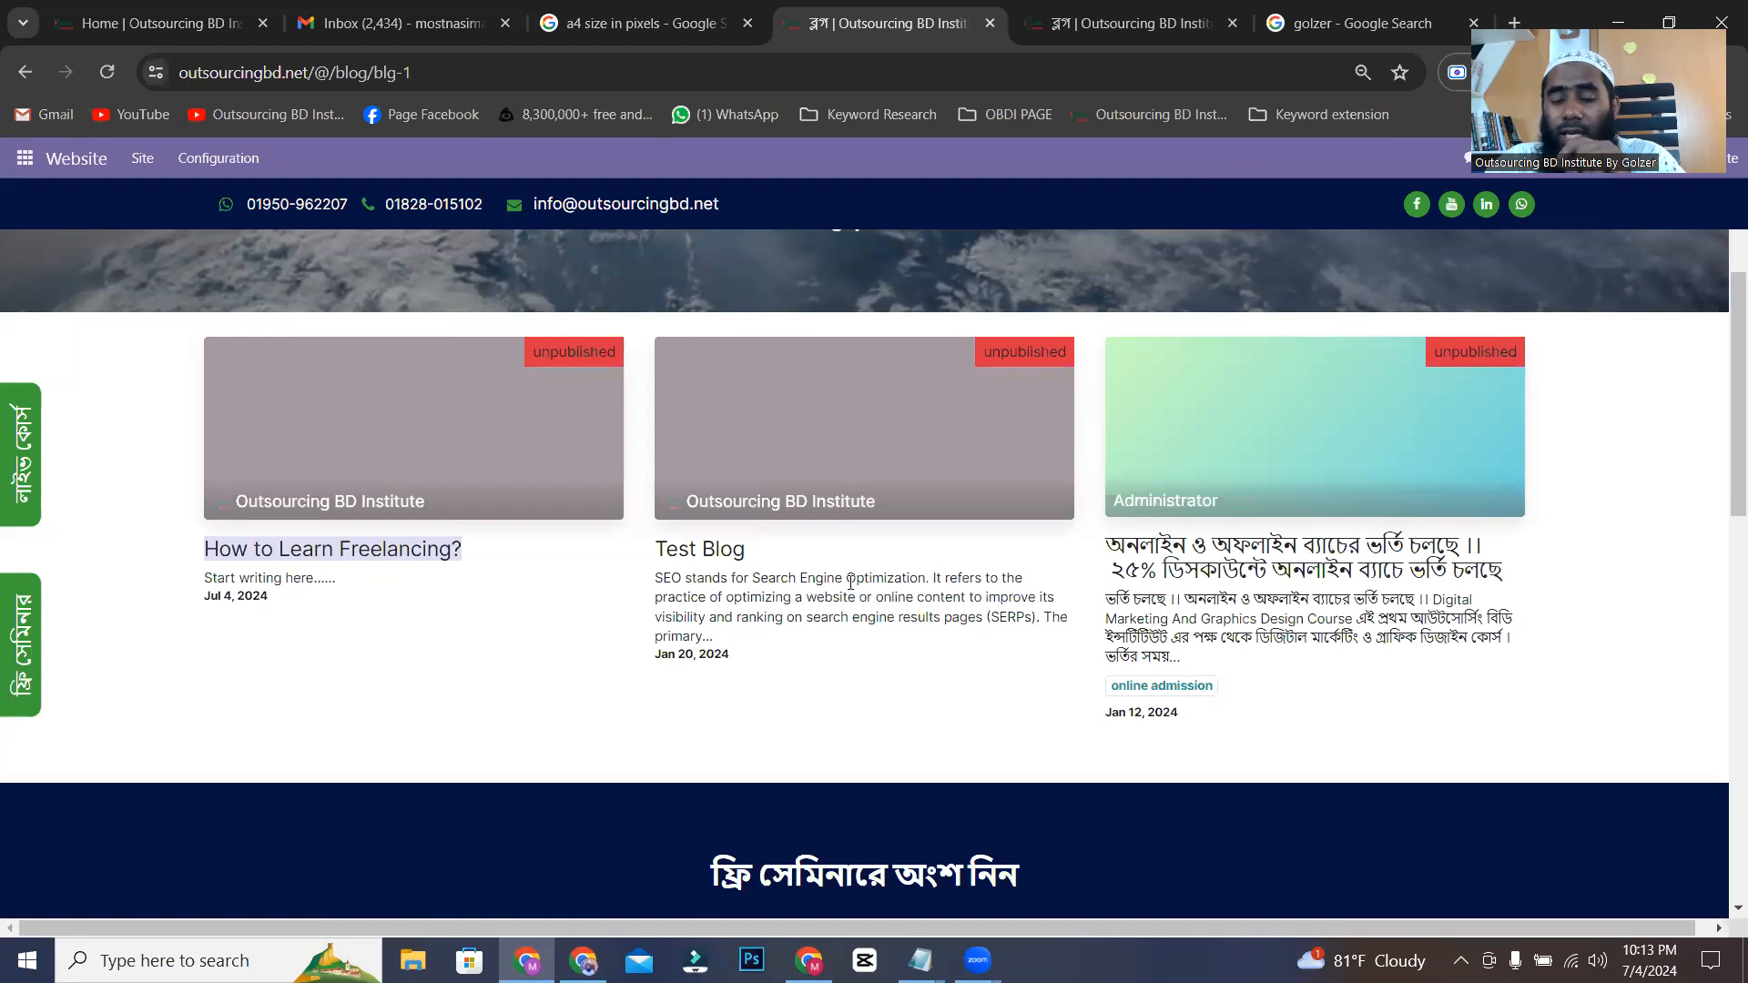
# Switch to the ChatGPT conversation and start a new message with the keyword "freeelancing".
pyautogui.hotkey('alt', 'Tab')
pyautogui.scroll(-5, 932, 679)
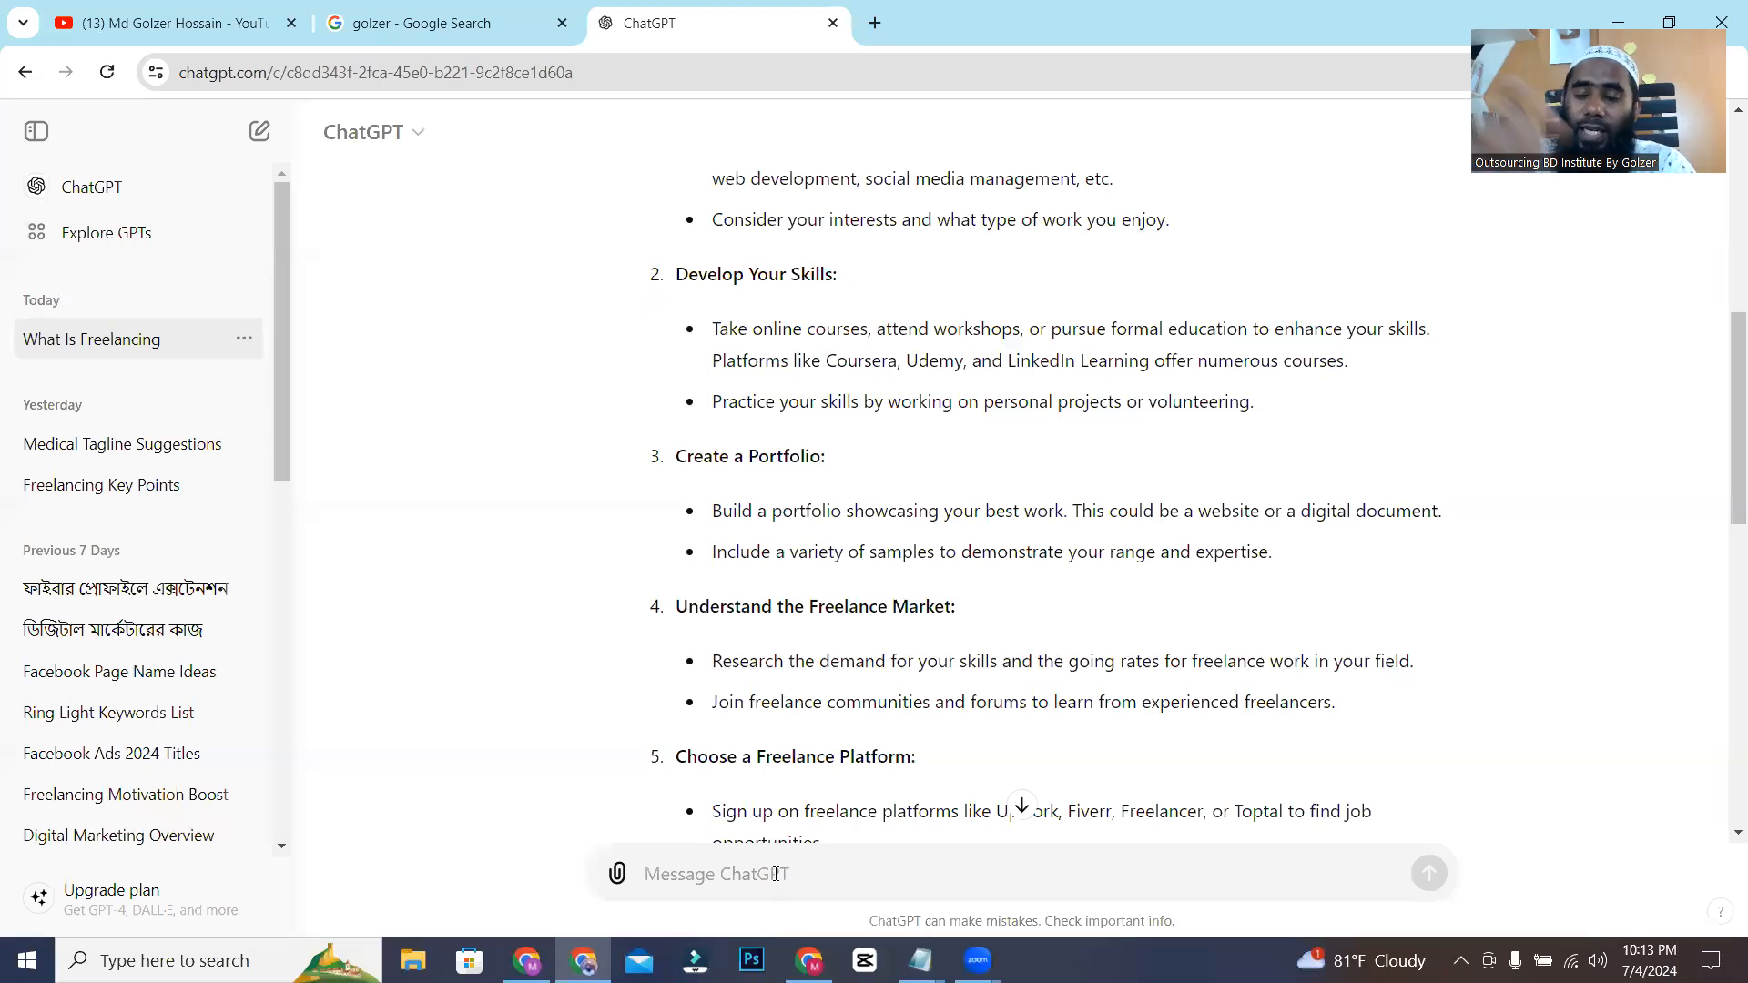
pyautogui.click(775, 874)
pyautogui.write('fre')
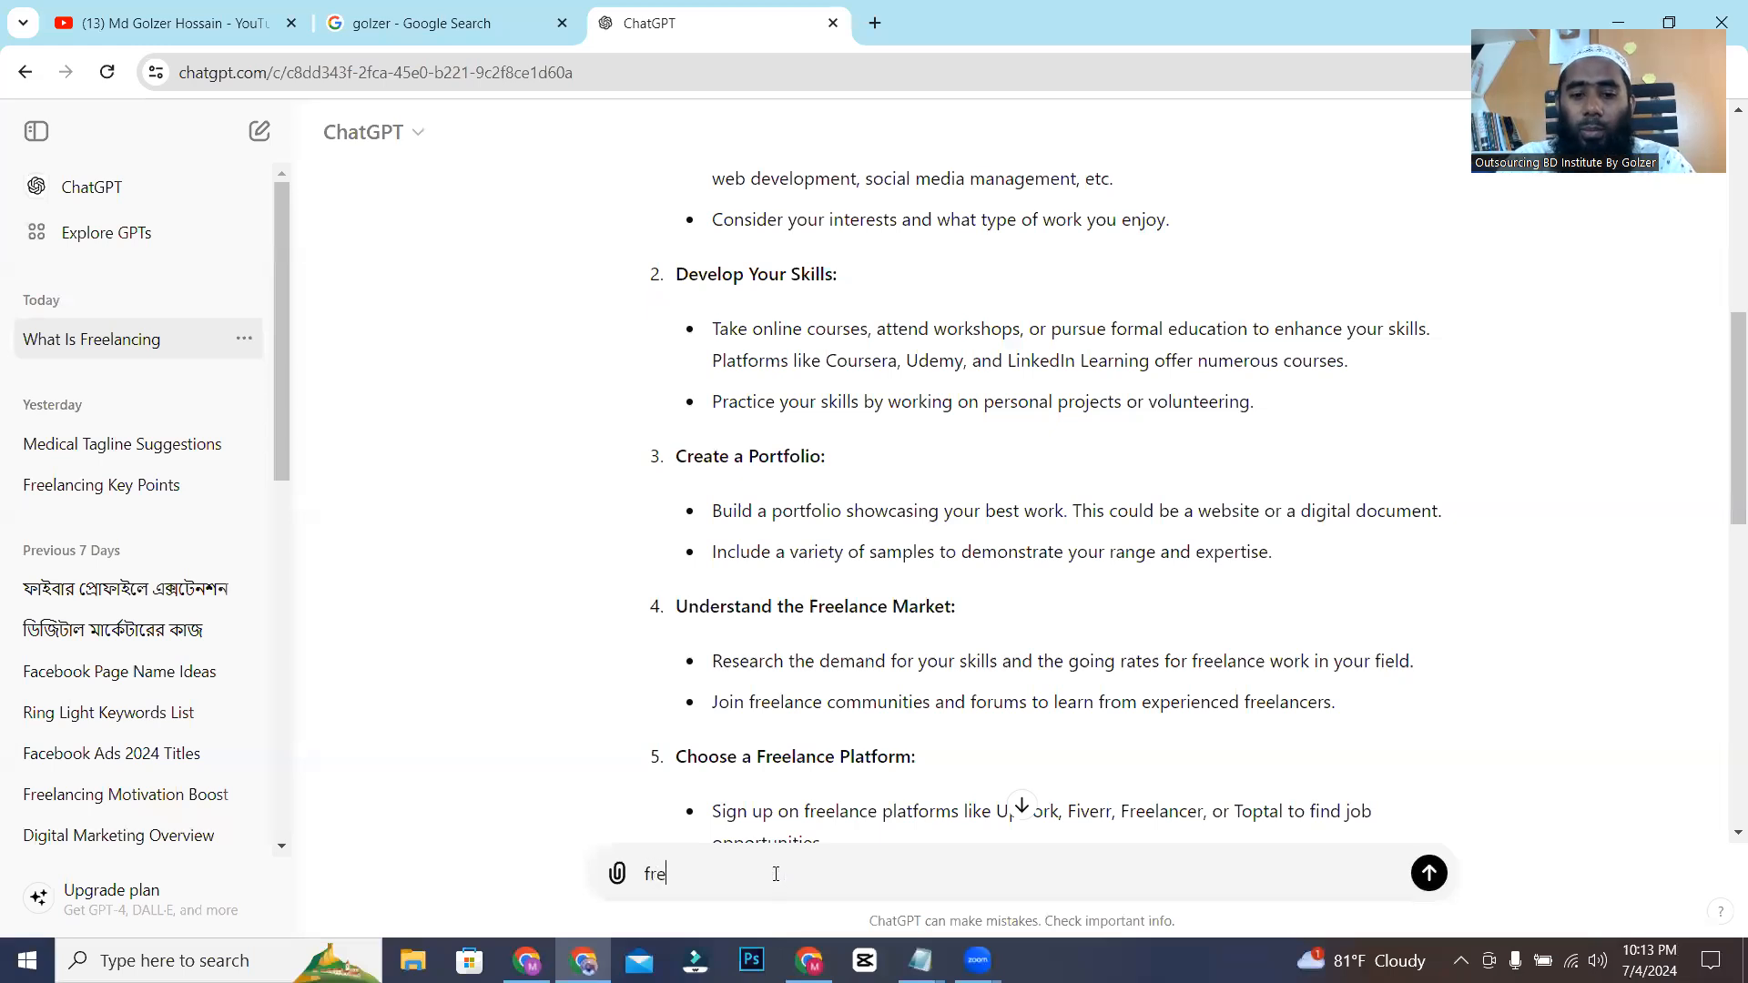
pyautogui.write('eelancin')
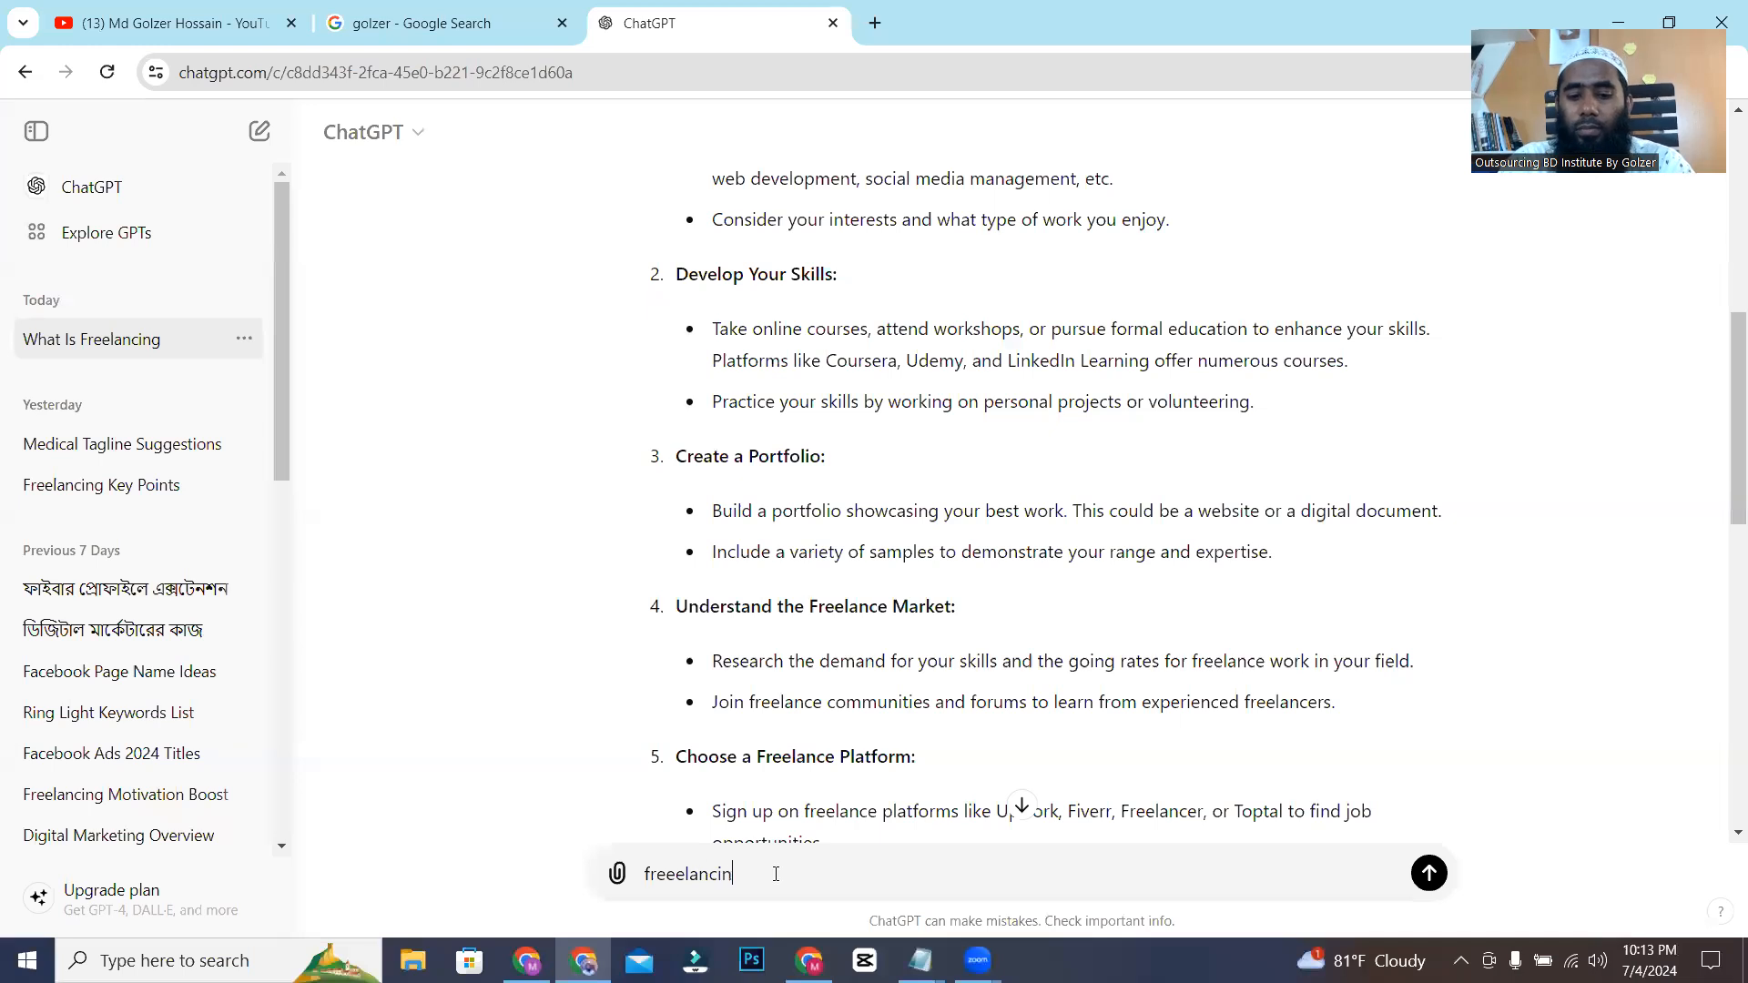
pyautogui.write('g')
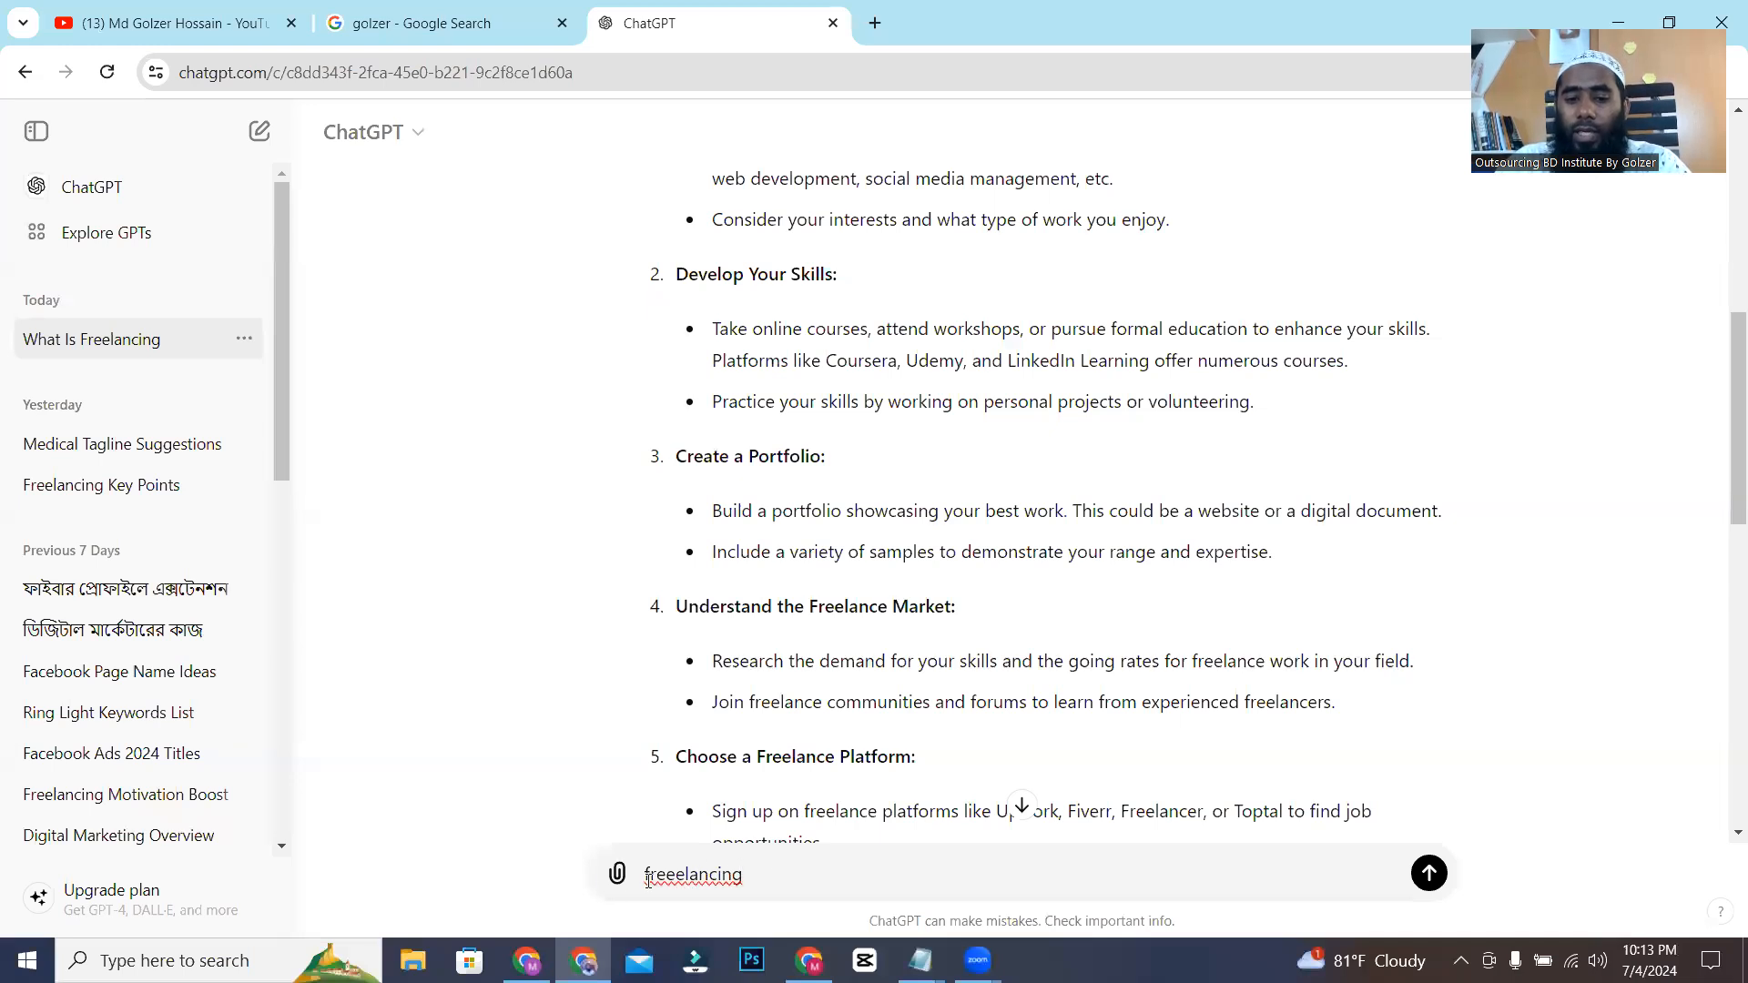
# Complete the prompt as: Please suggest me few post title using "freeelancing", and send it.
pyautogui.click(646, 873)
pyautogui.write('Please sugg')
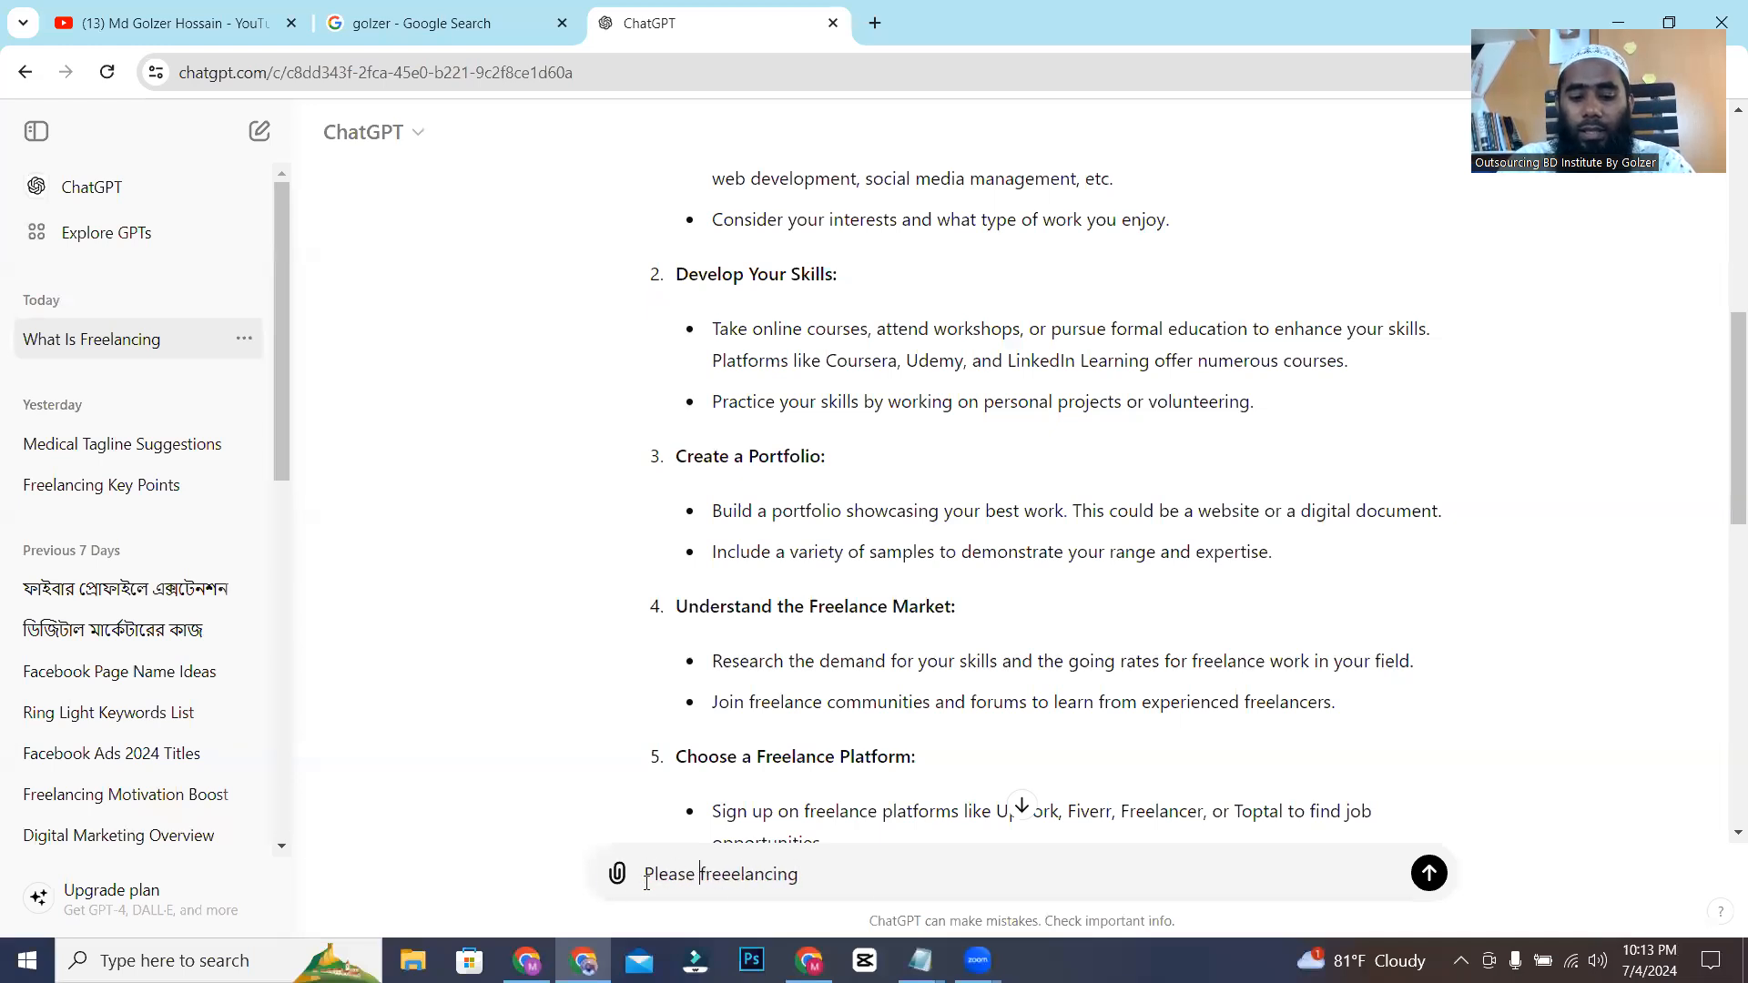
pyautogui.write('est me fe')
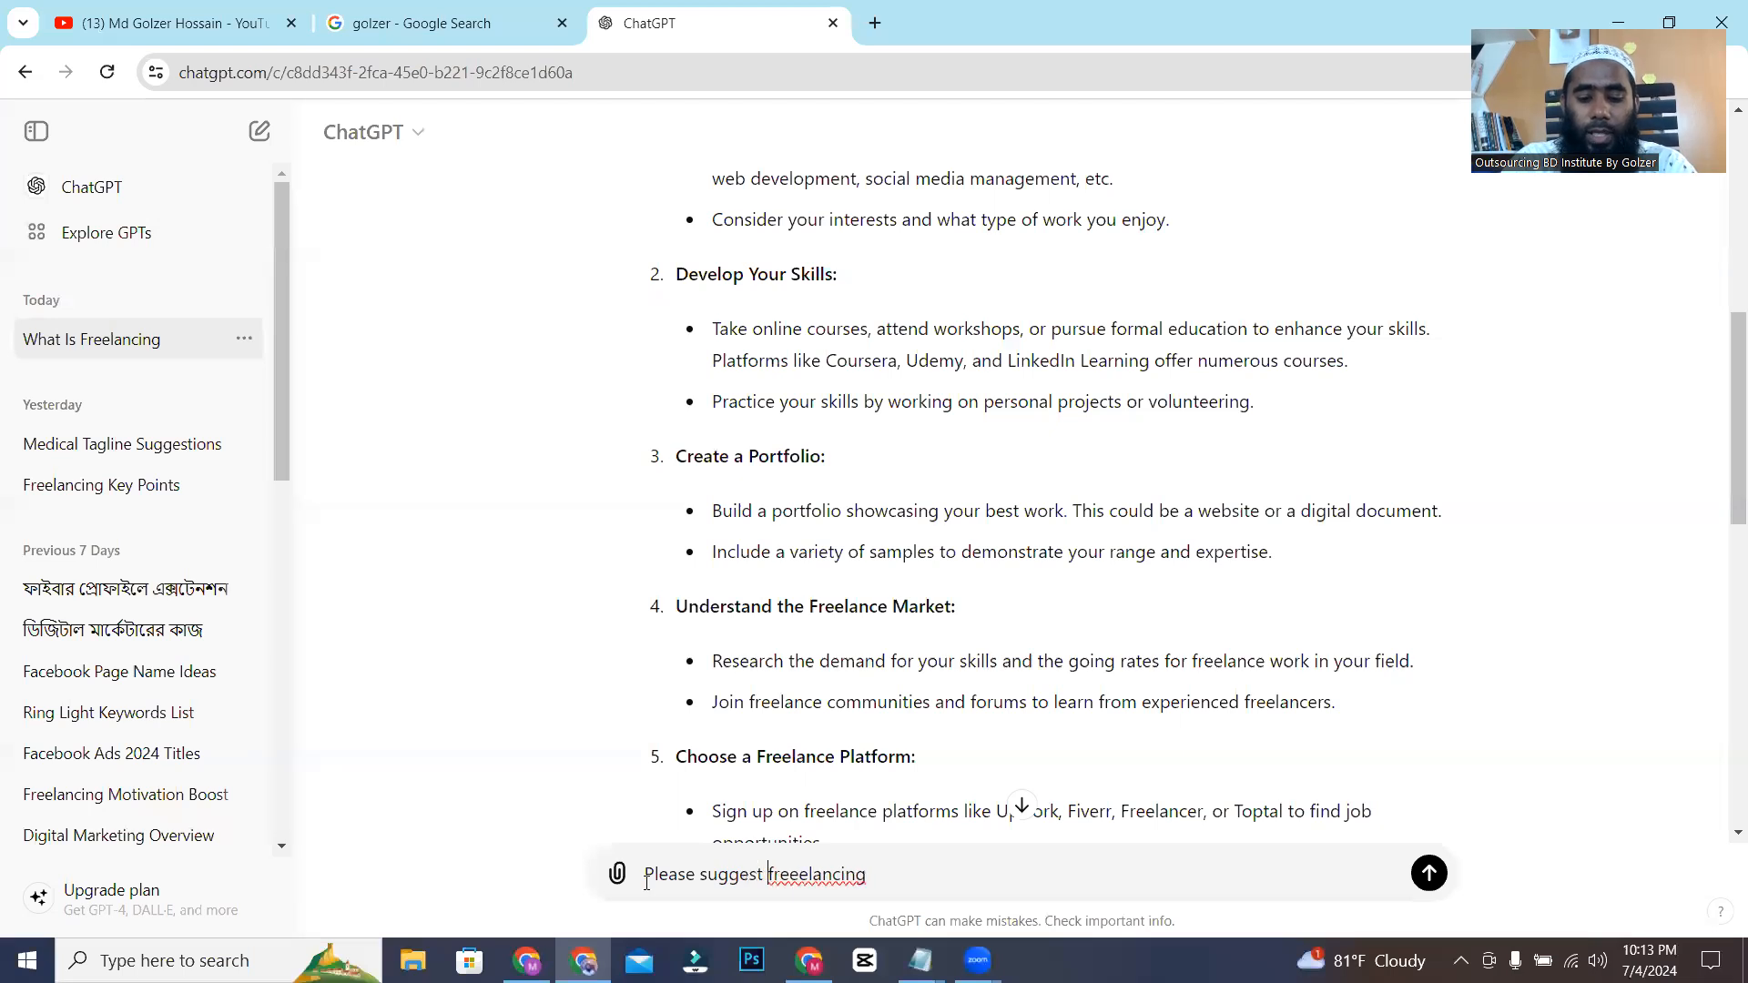
pyautogui.write('w post tir')
pyautogui.press('BackSpace')
pyautogui.write('tle ud')
pyautogui.press('BackSpace')
pyautogui.write('sing ')
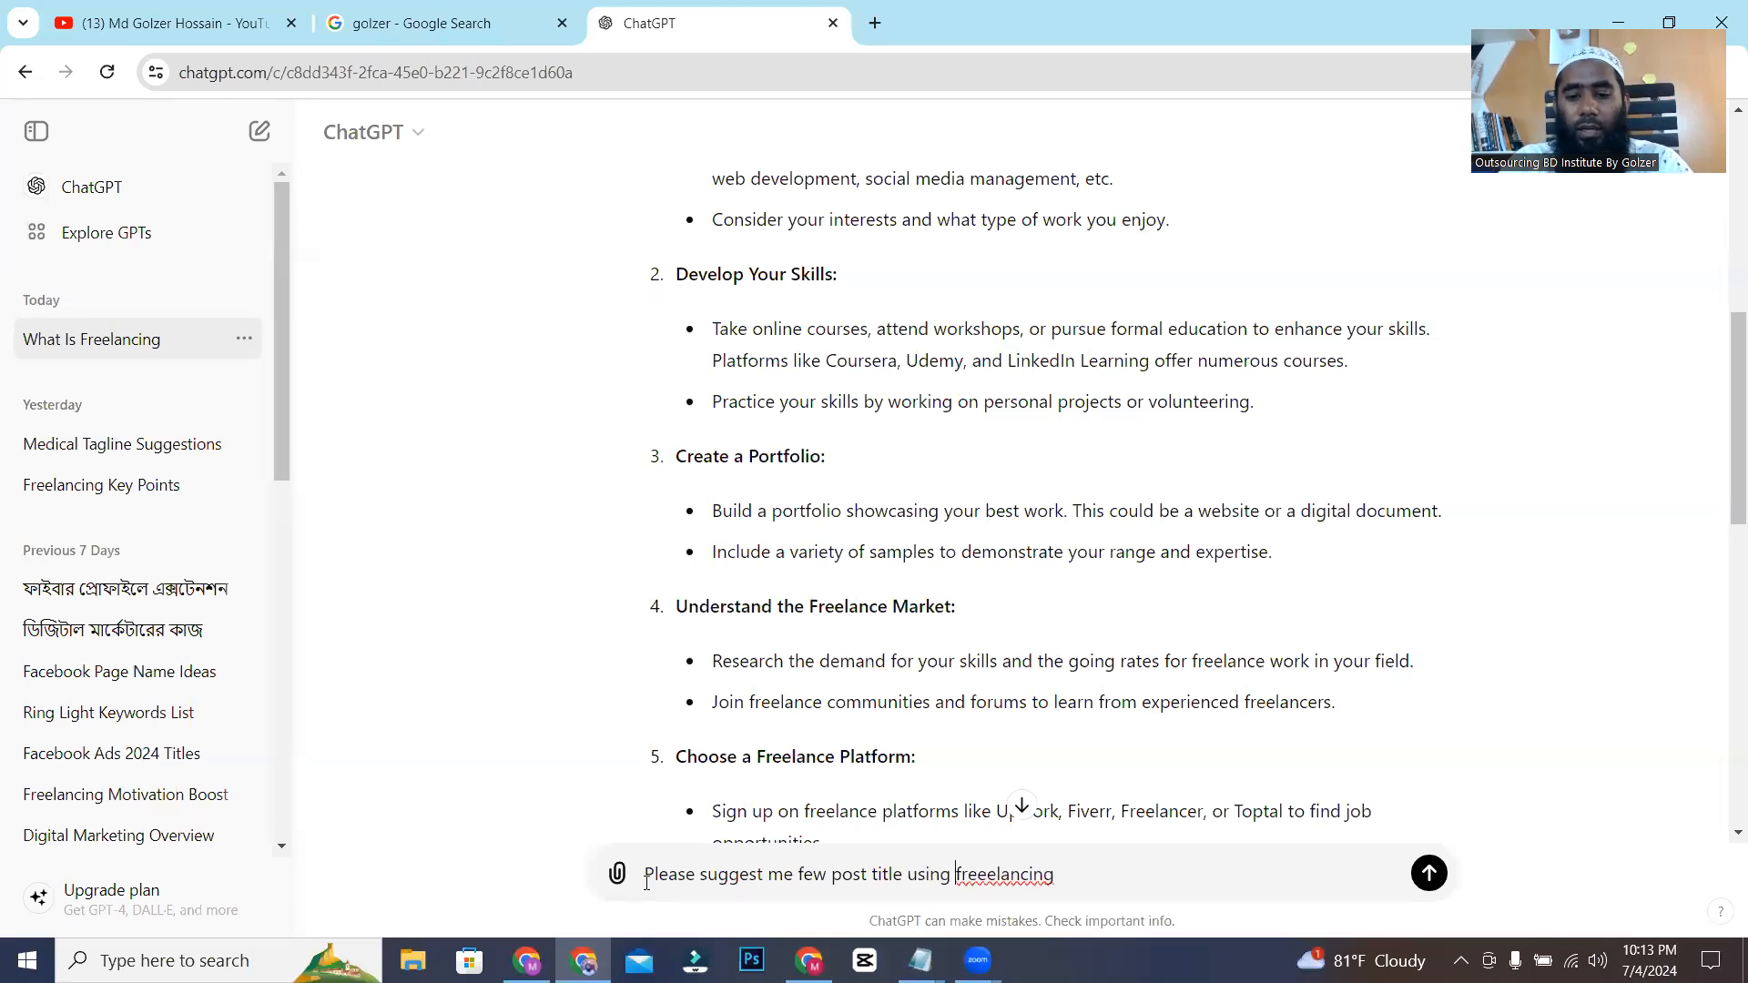
pyautogui.write('"')
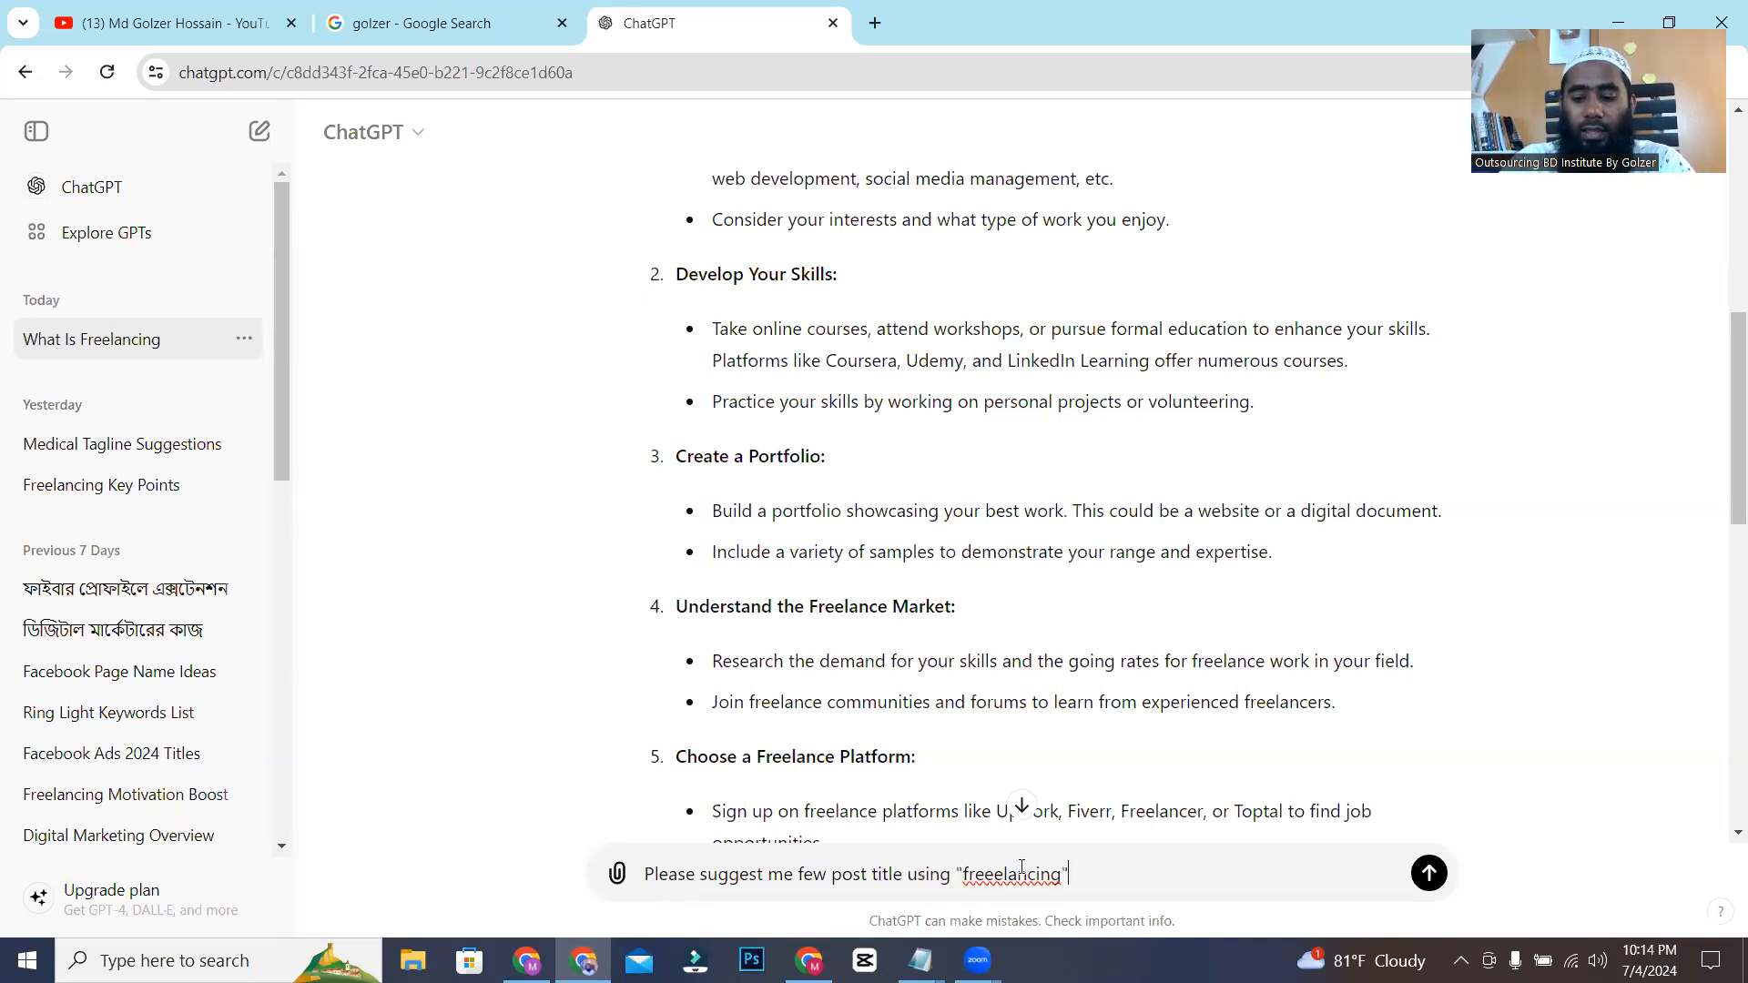
pyautogui.press('Return')
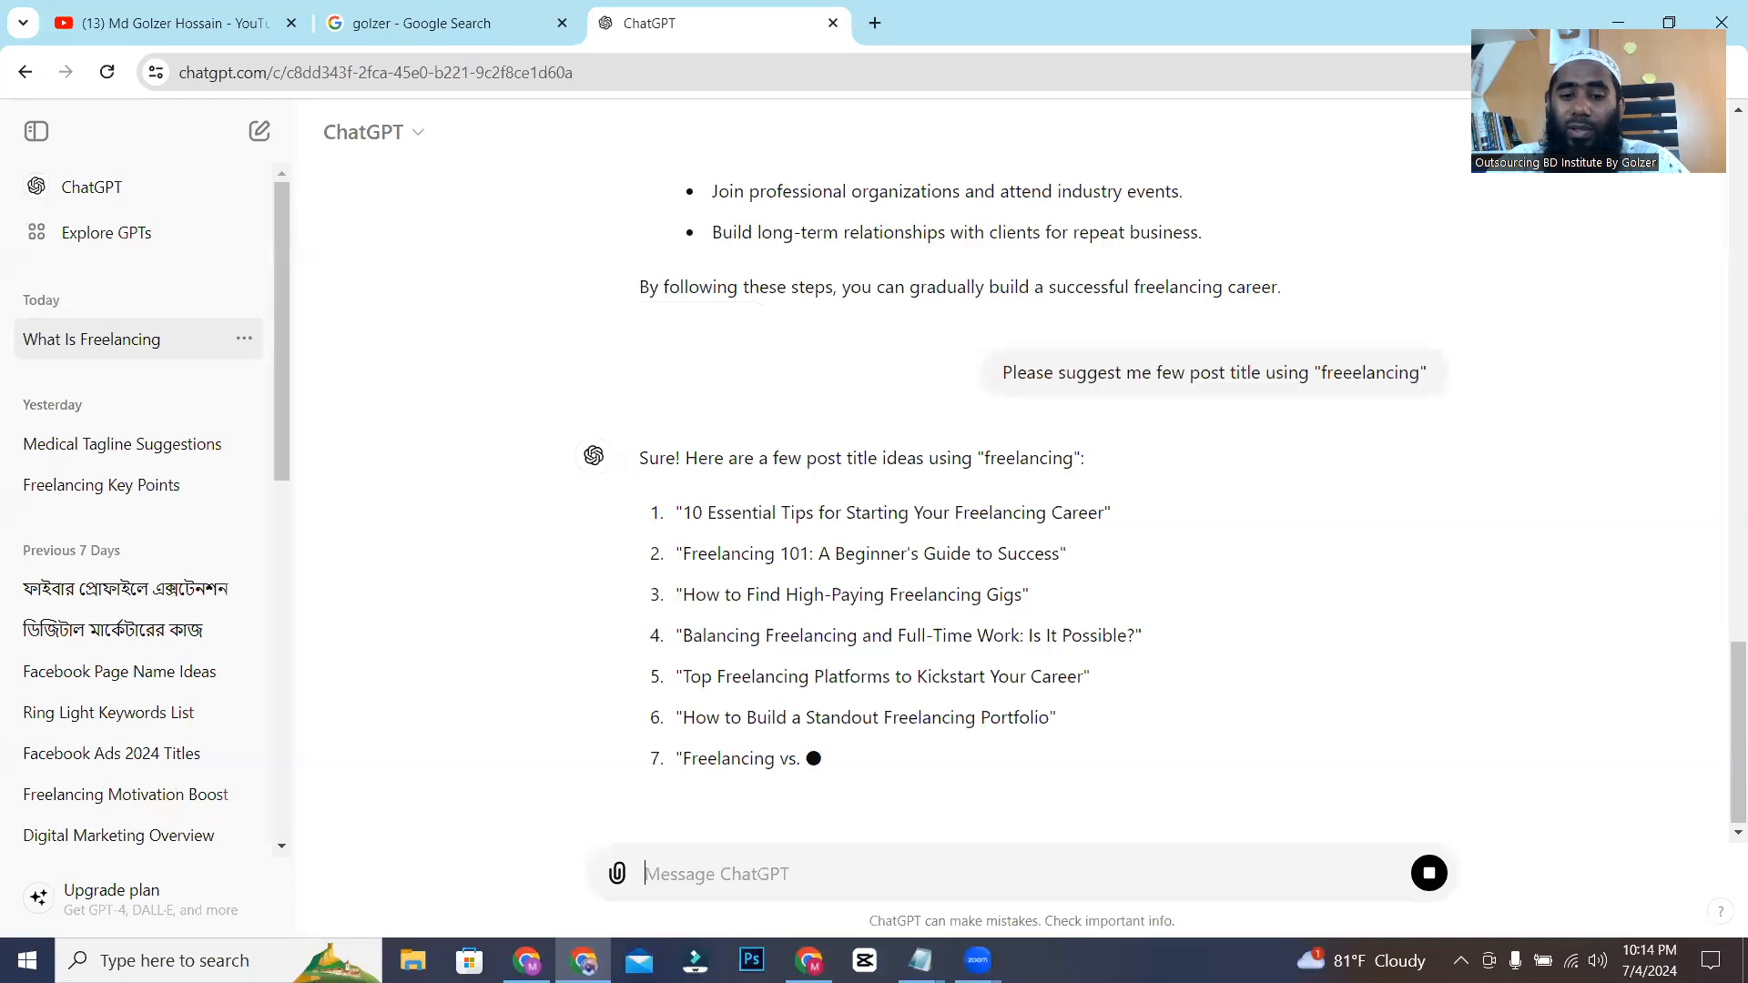
# Review the first six freelancing post titles suggested by ChatGPT one by one.
pyautogui.hotkey('alt', 'Tab')
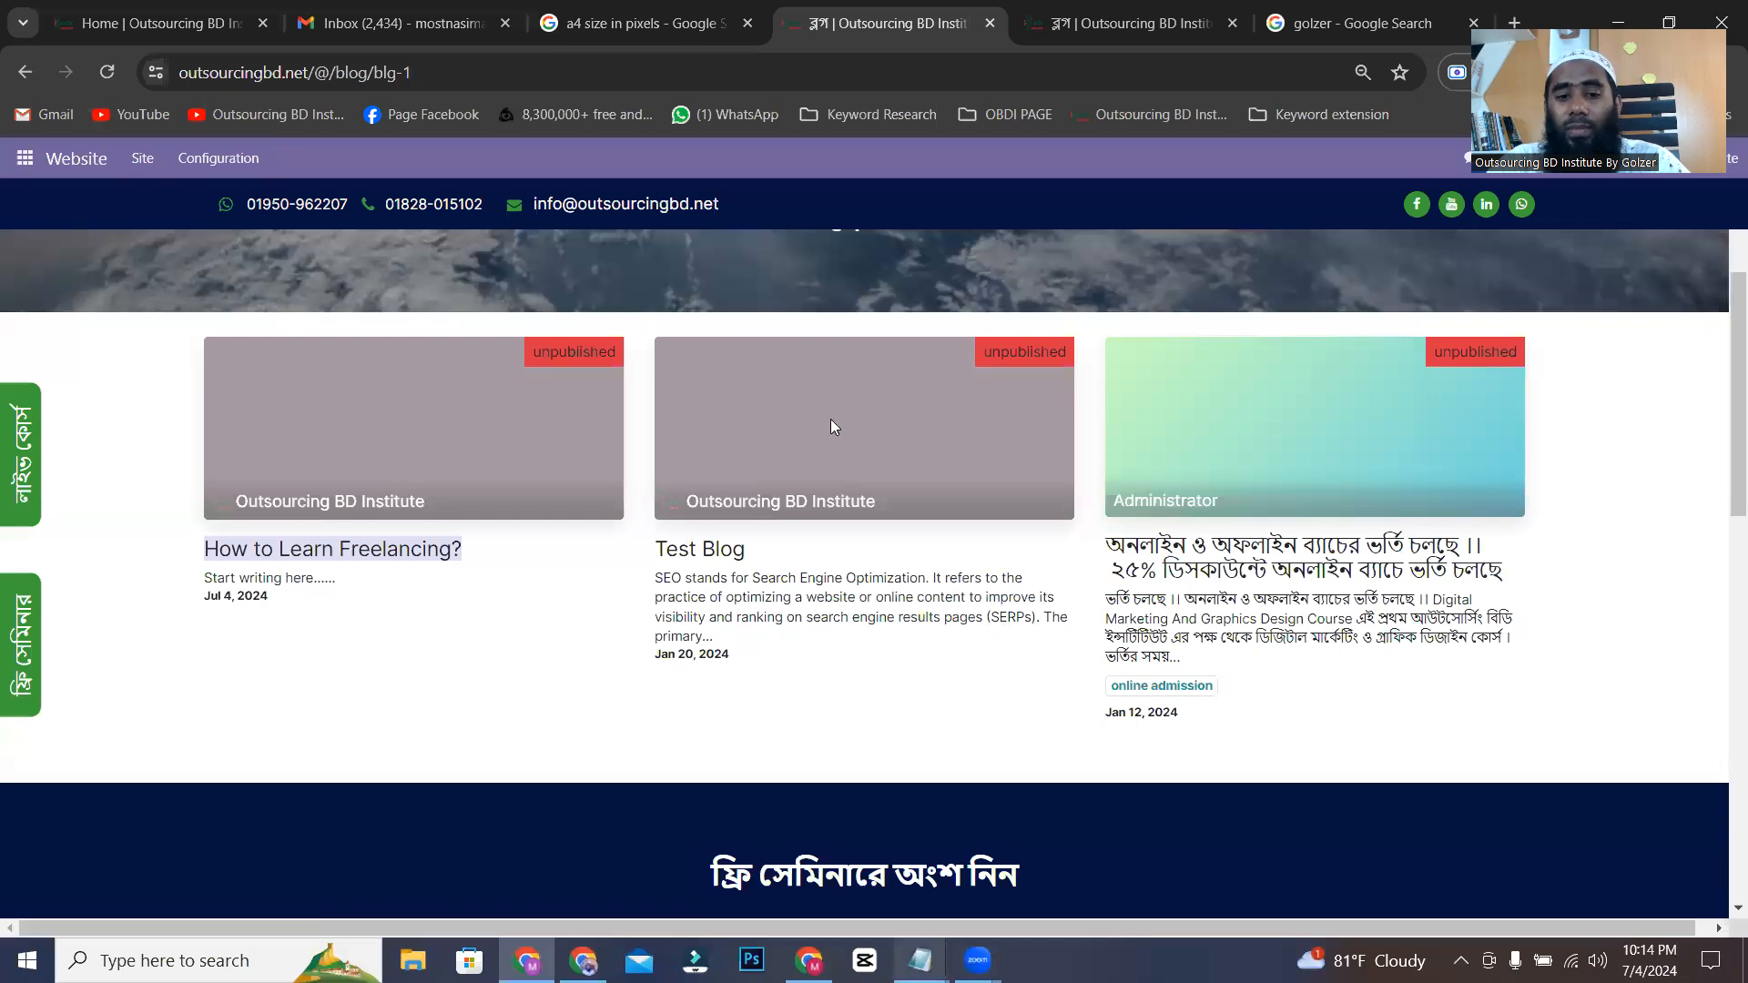
pyautogui.hotkey('alt', 'Tab')
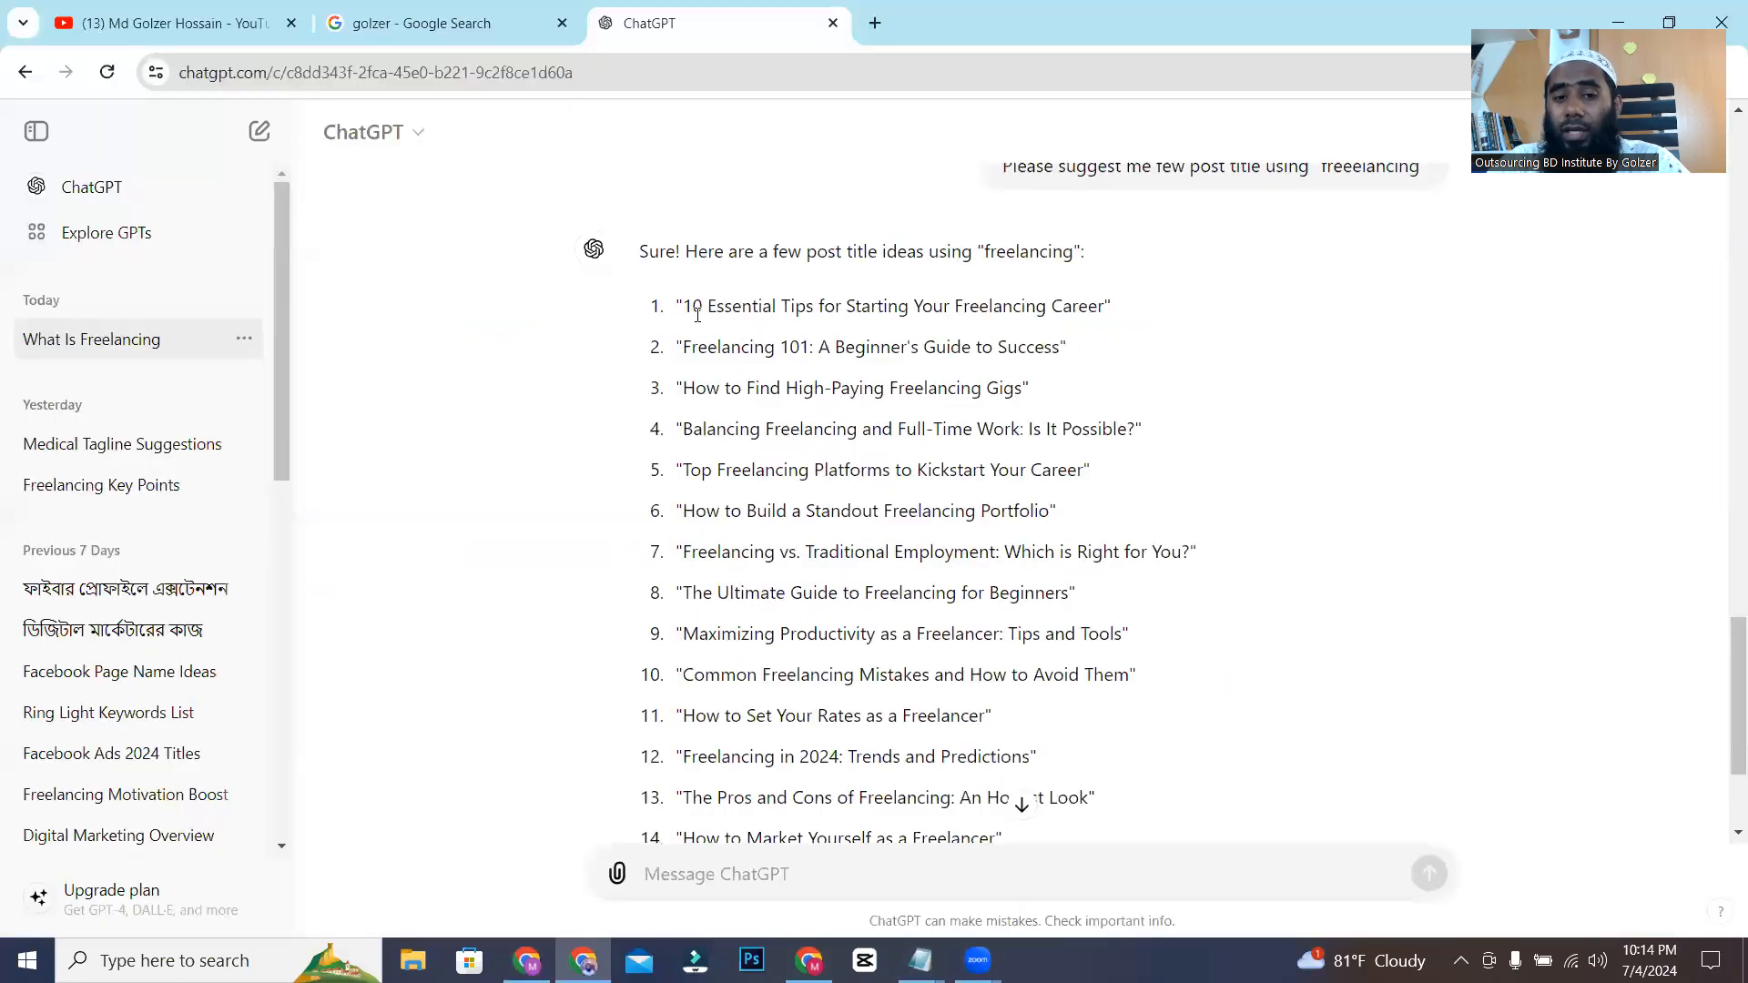
pyautogui.moveTo(688, 306); pyautogui.dragTo(1100, 304)
pyautogui.moveTo(693, 347); pyautogui.dragTo(1026, 347)
pyautogui.moveTo(683, 388); pyautogui.dragTo(1024, 388)
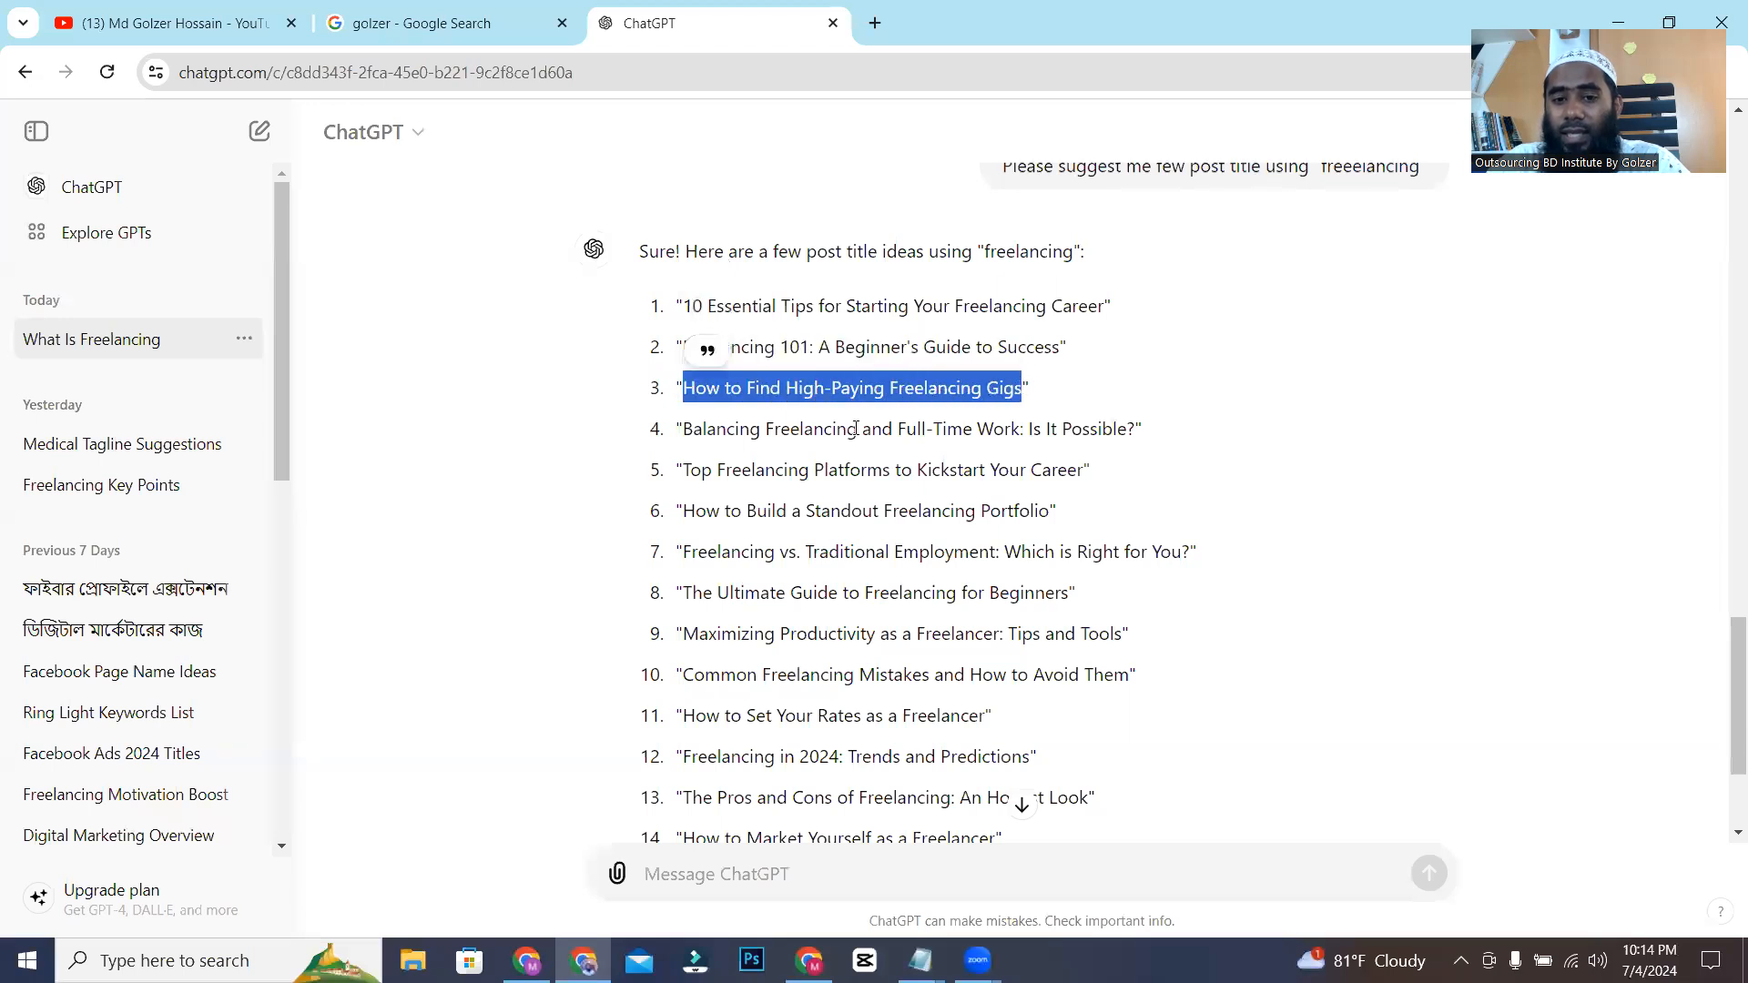
pyautogui.moveTo(702, 431); pyautogui.dragTo(1156, 451)
pyautogui.moveTo(689, 469); pyautogui.dragTo(1067, 472)
pyautogui.moveTo(708, 514); pyautogui.dragTo(909, 511)
pyautogui.click(794, 951)
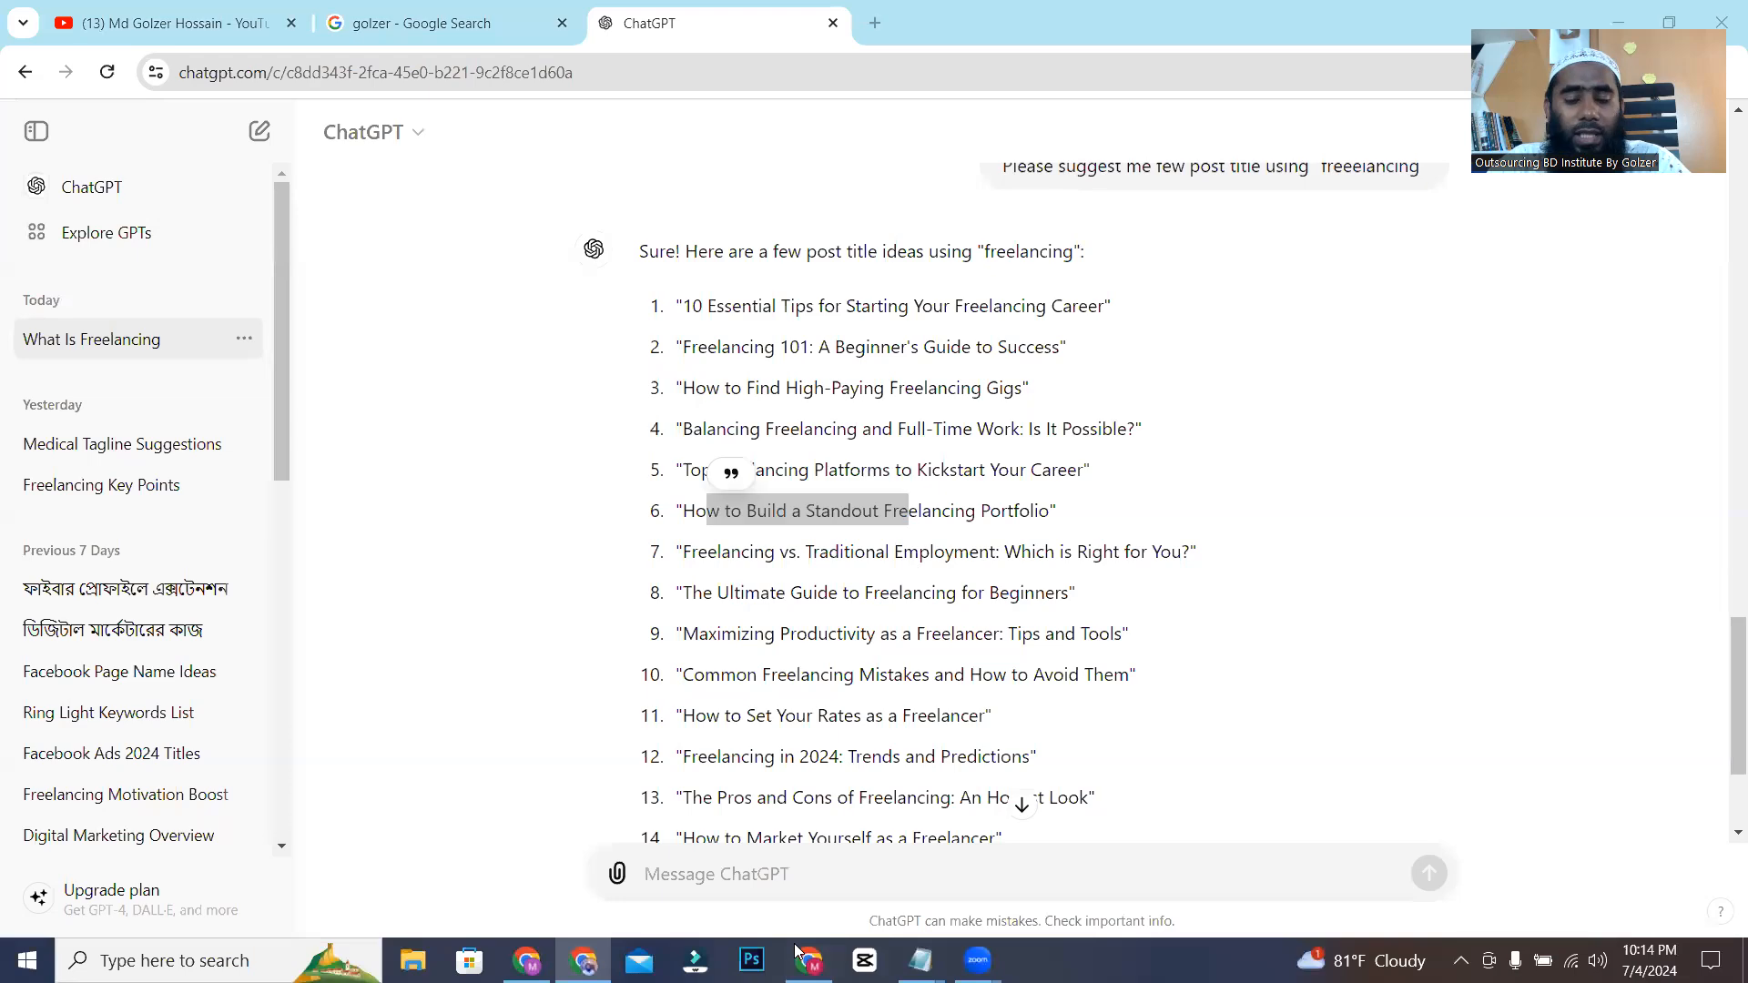